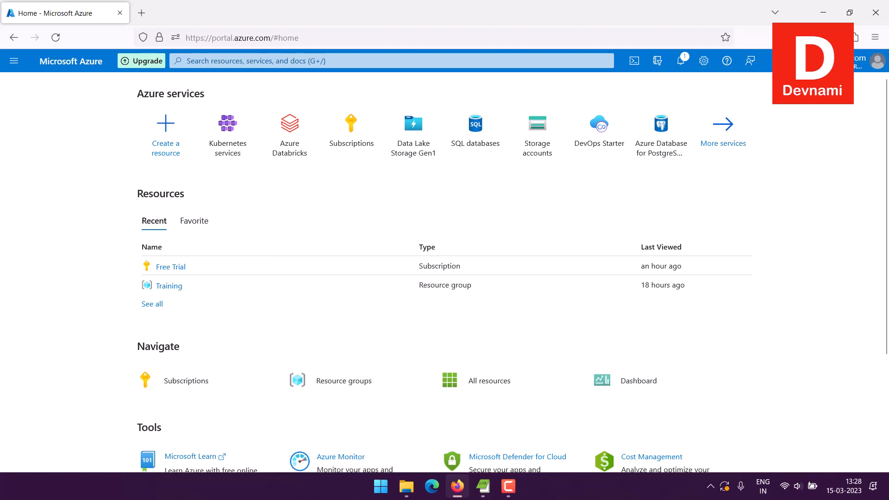
Step: Find Azure Database for MariaDB servers in the Databases category of all services and start creating a new server
left_click(14, 60)
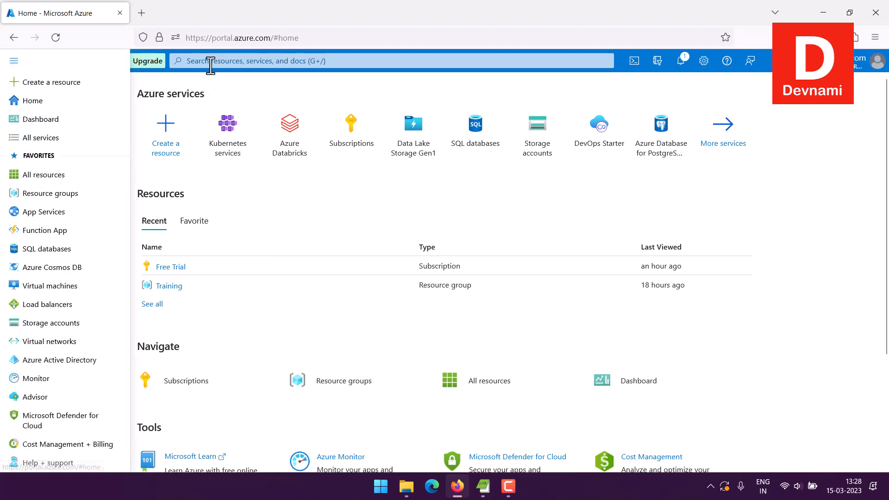
left_click(55, 138)
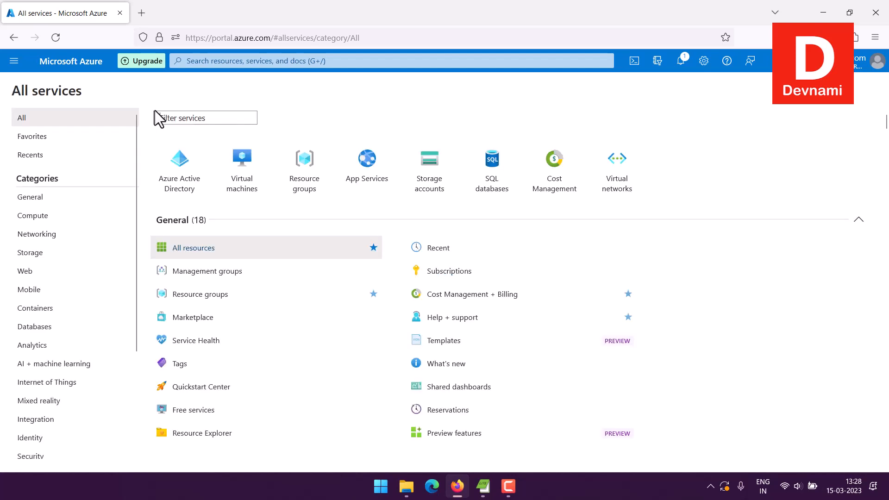
left_click(34, 326)
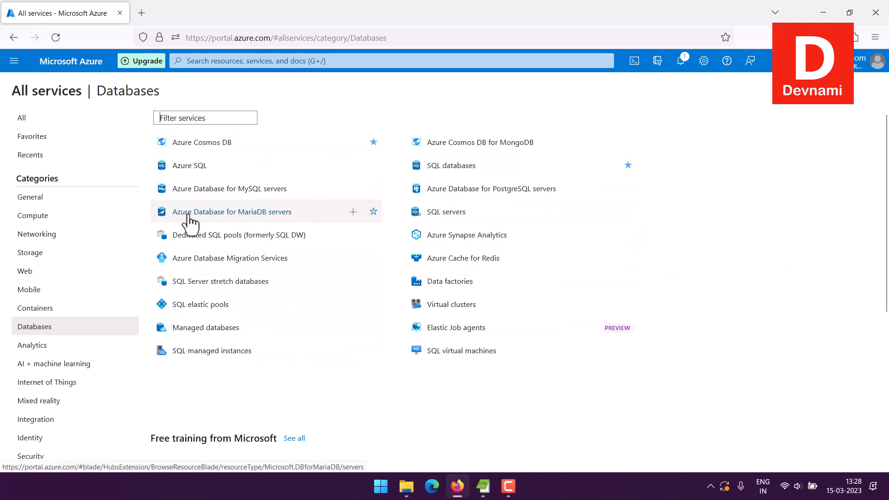
left_click(233, 217)
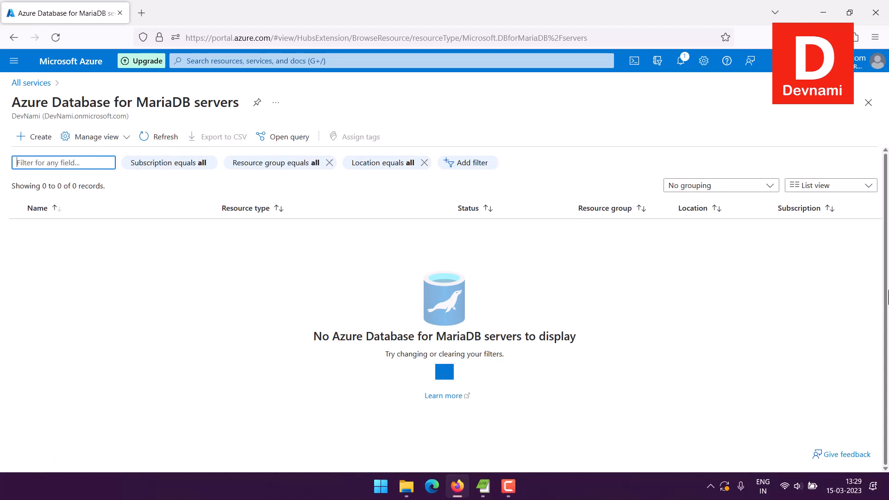
left_click(34, 137)
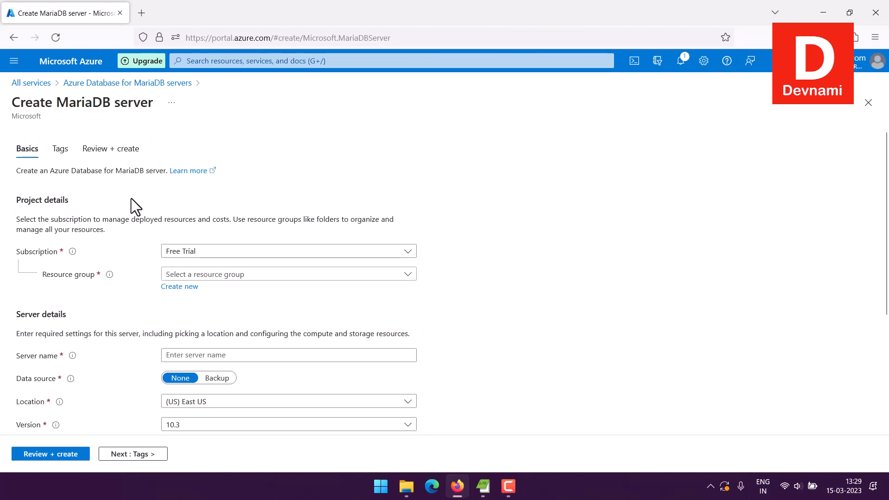
Step: Assign the new MariaDB server to the existing Training resource group
scroll(132, 198, "down", 2)
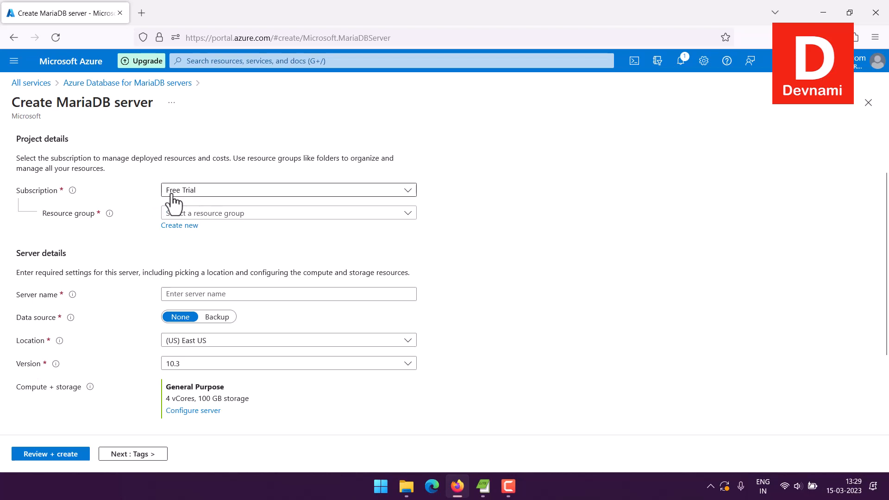
left_click(206, 214)
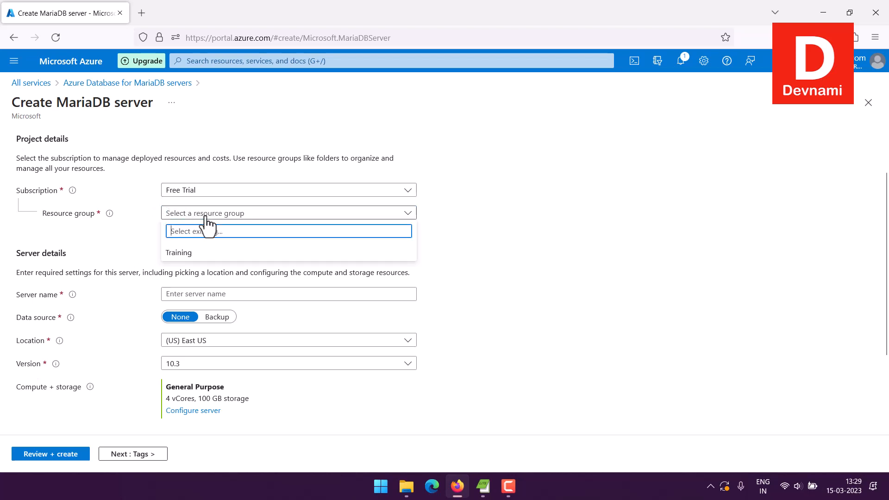
left_click(176, 253)
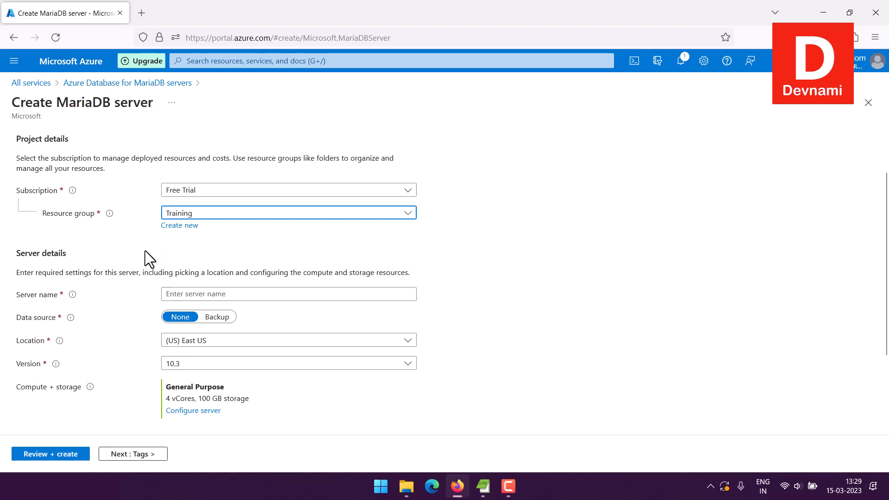
Step: Name the MariaDB server devmaria in the server details
scroll(121, 237, "down", 3)
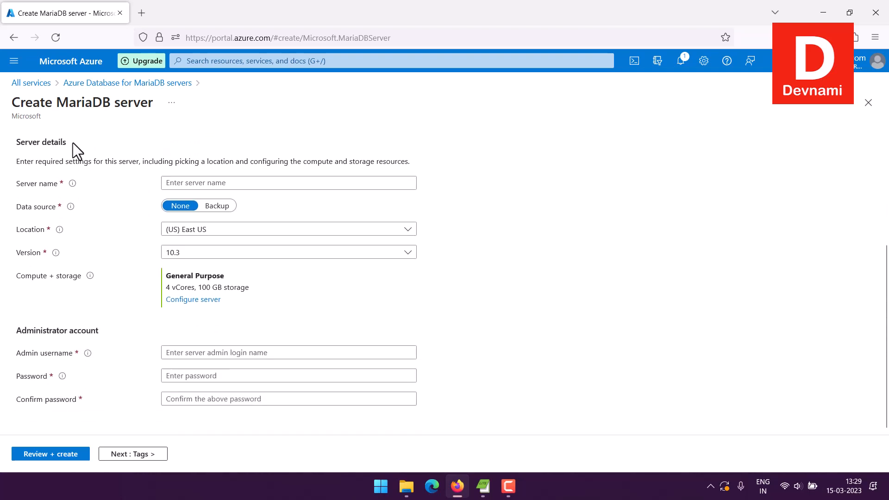
mouse_move(76, 187)
left_click(208, 182)
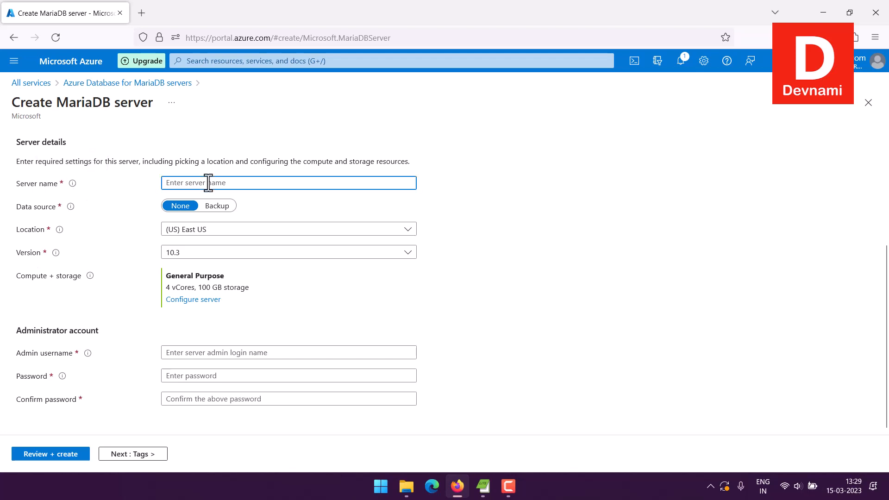
type("devm")
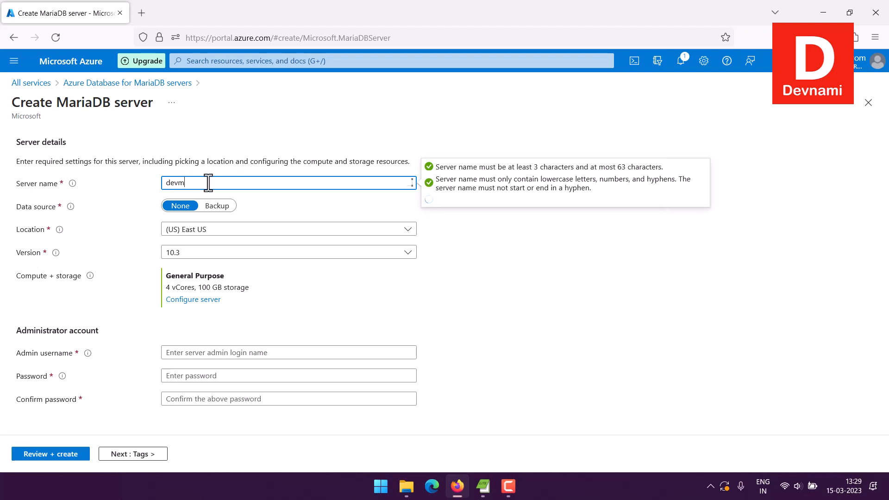
type("aria")
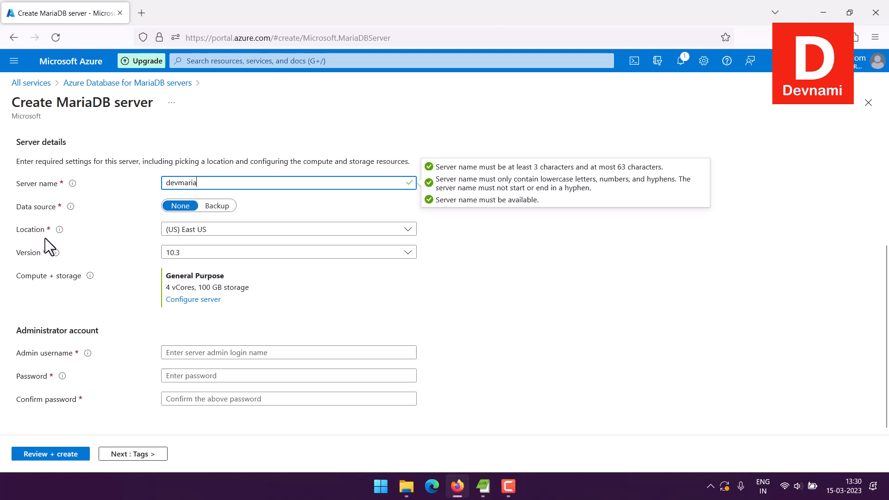
Step: Set the server's location to (Asia Pacific) Central India and keep MariaDB version 10.3
left_click(184, 230)
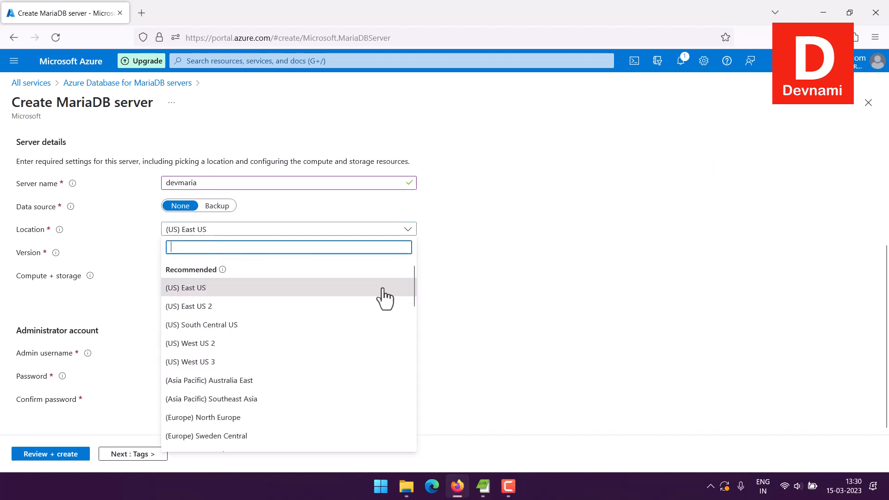
scroll(324, 387, "down", 3)
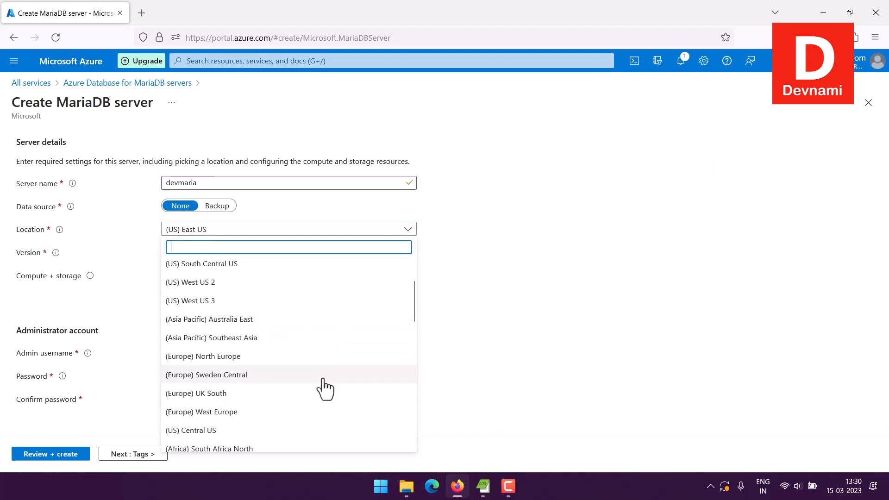
scroll(326, 388, "down", 2)
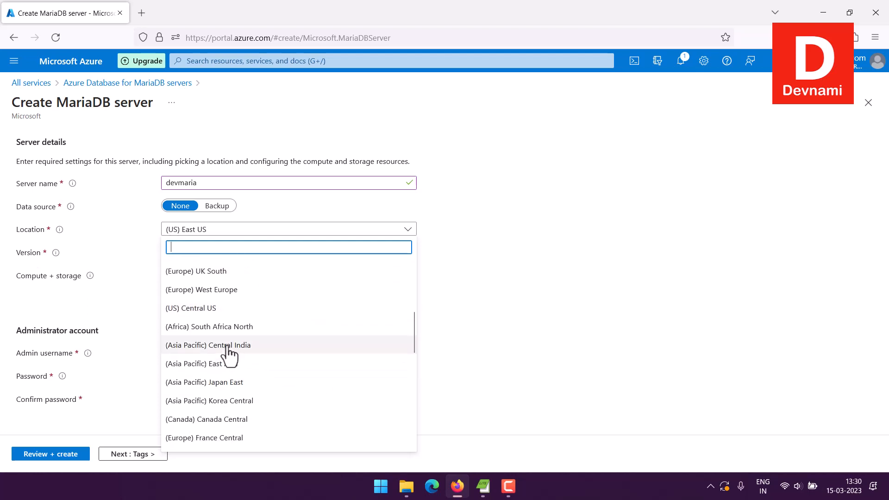
left_click(187, 346)
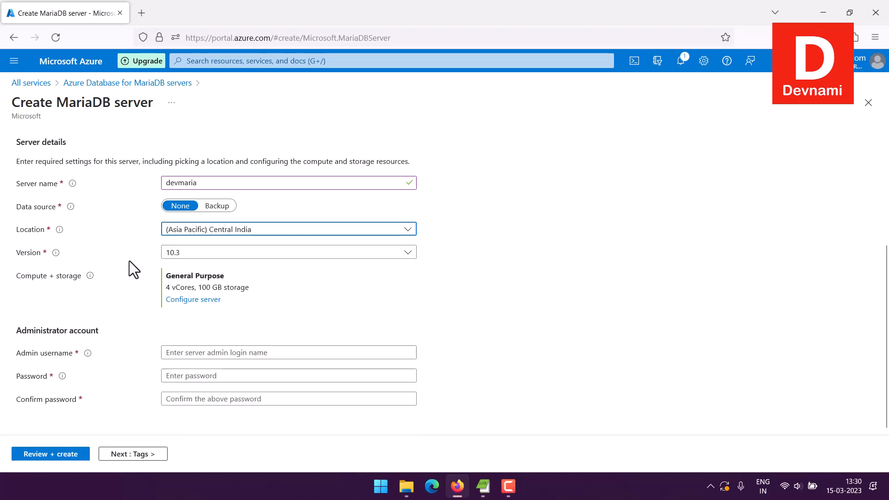
left_click(200, 262)
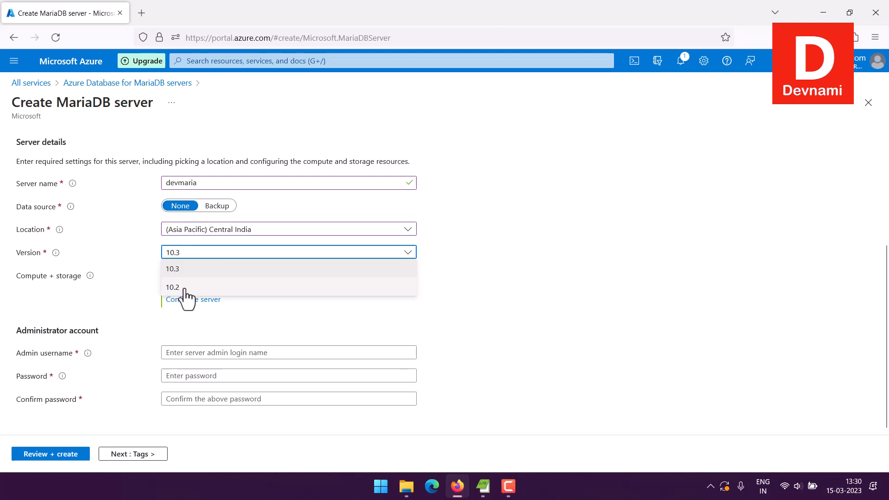
left_click(133, 259)
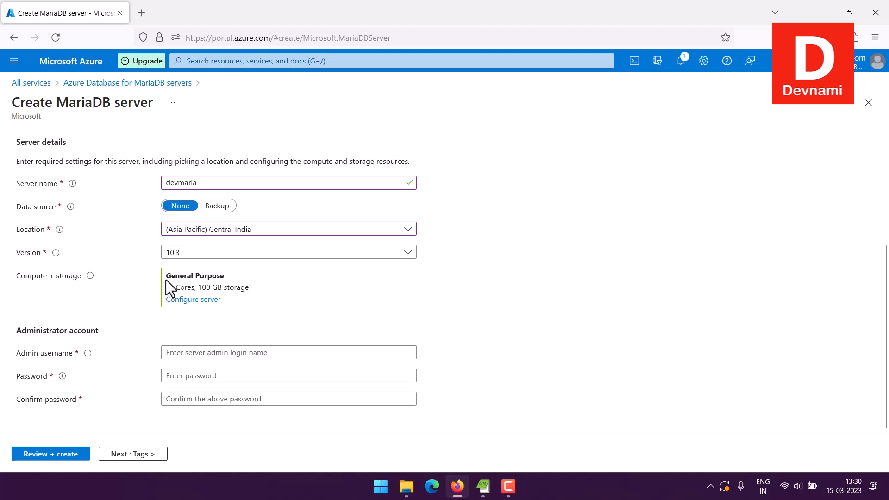
Step: Configure the server's compute and storage with the Basic (1-2 vCores) compute tier and apply it
left_click_drag(166, 279, 218, 288)
left_click(210, 289)
left_click_drag(214, 288, 263, 291)
left_click(263, 291)
left_click(202, 300)
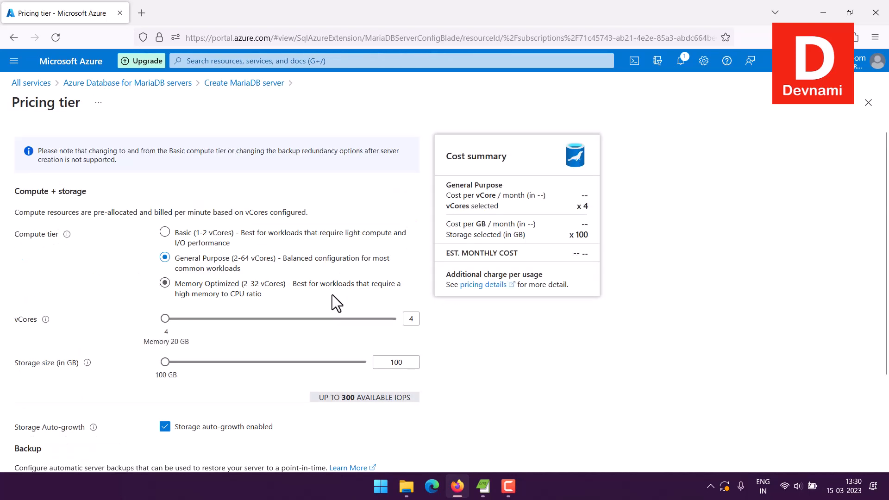
scroll(775, 277, "down", 1)
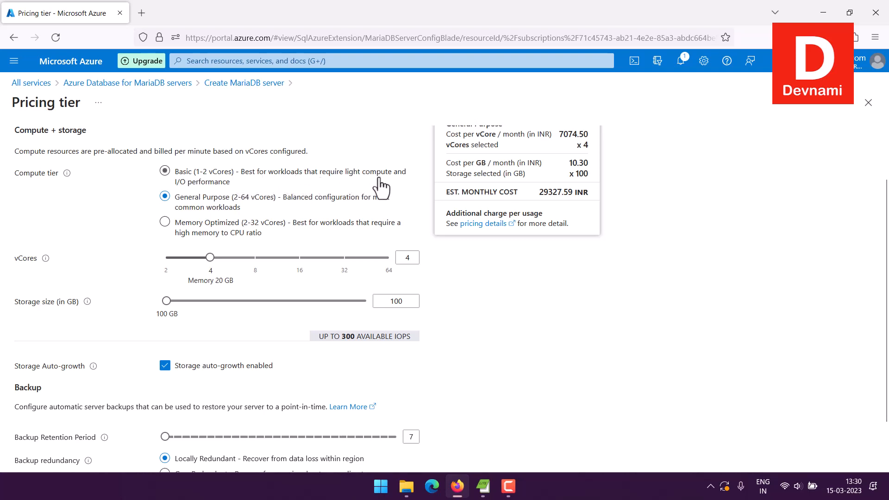
left_click(276, 185)
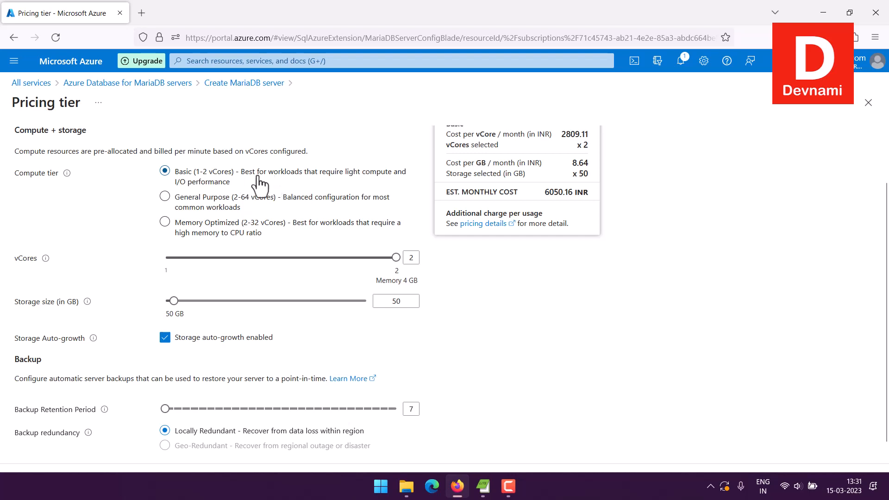
scroll(4, 232, "down", 1)
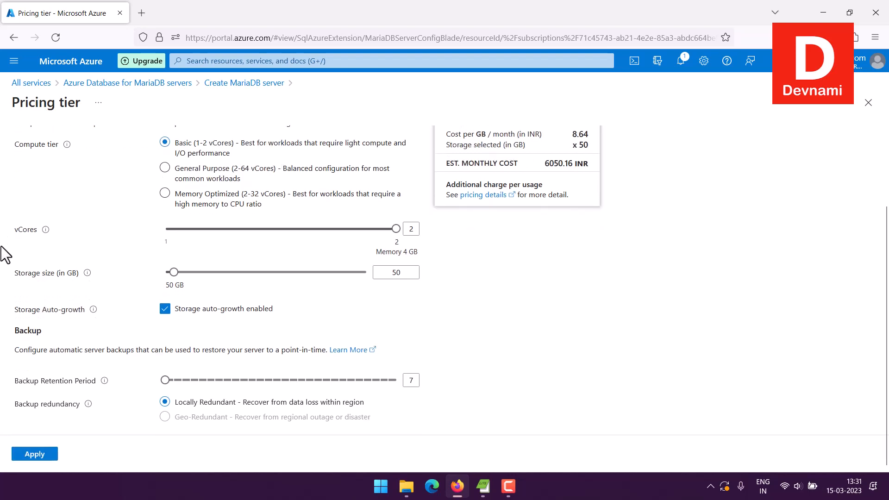
left_click(29, 456)
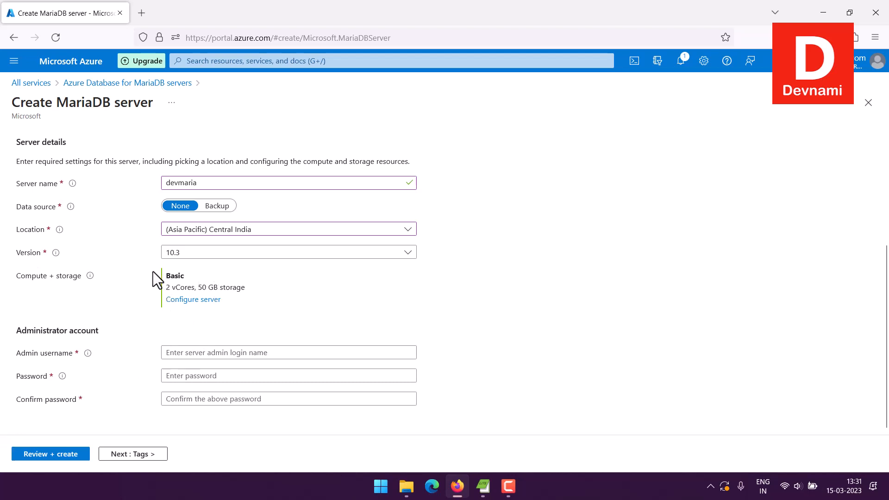
Step: Reopen the server's pricing configuration, review the cost summary, disable storage auto-growth and apply the change
left_click(198, 300)
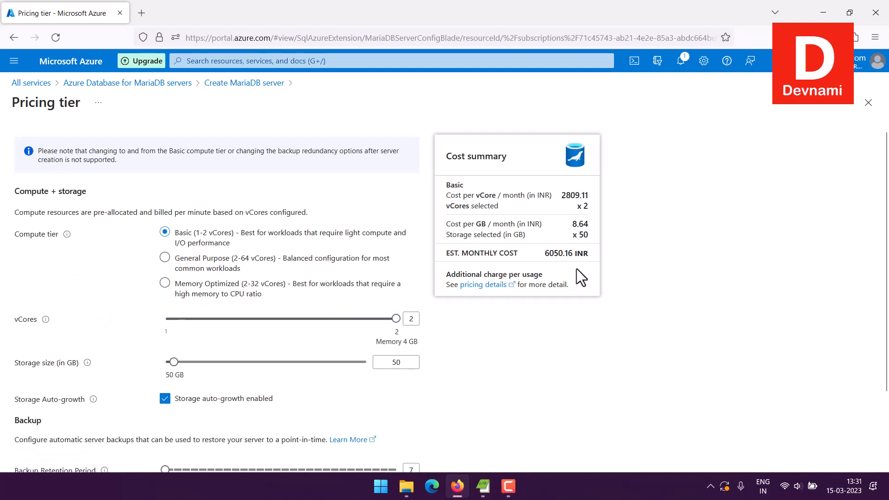
left_click_drag(588, 253, 571, 275)
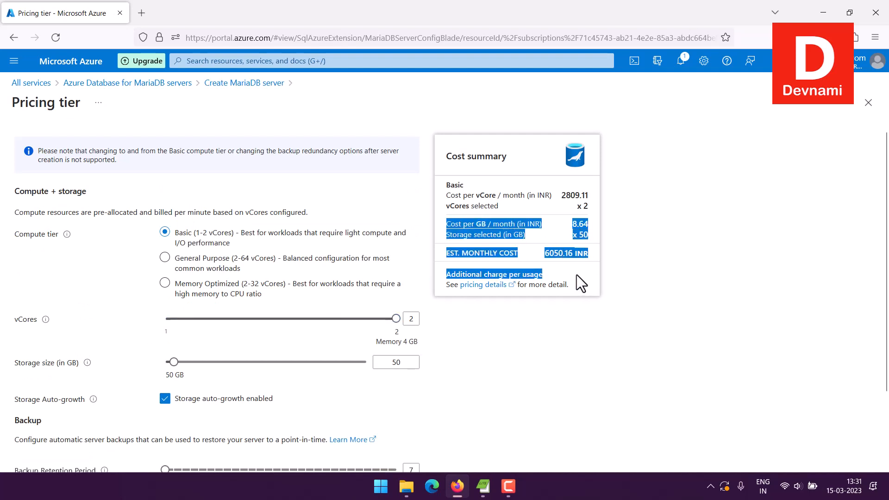
left_click(506, 201)
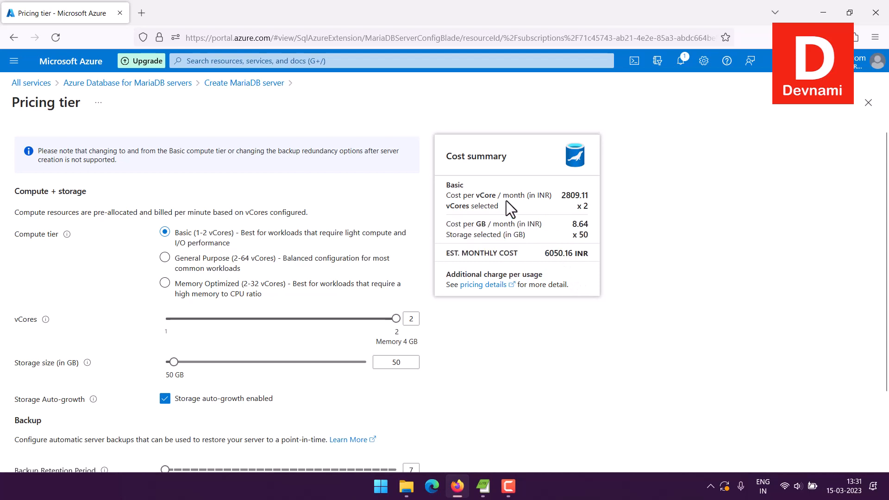
scroll(525, 195, "down", 2)
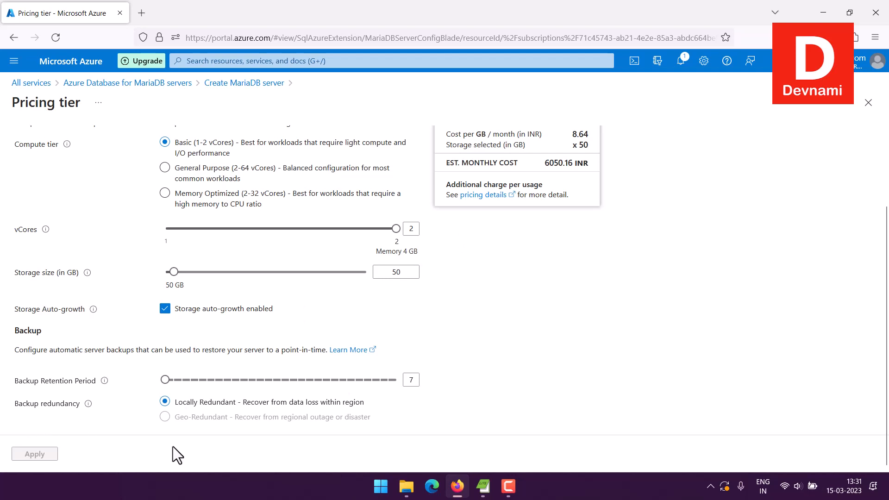
left_click(166, 309)
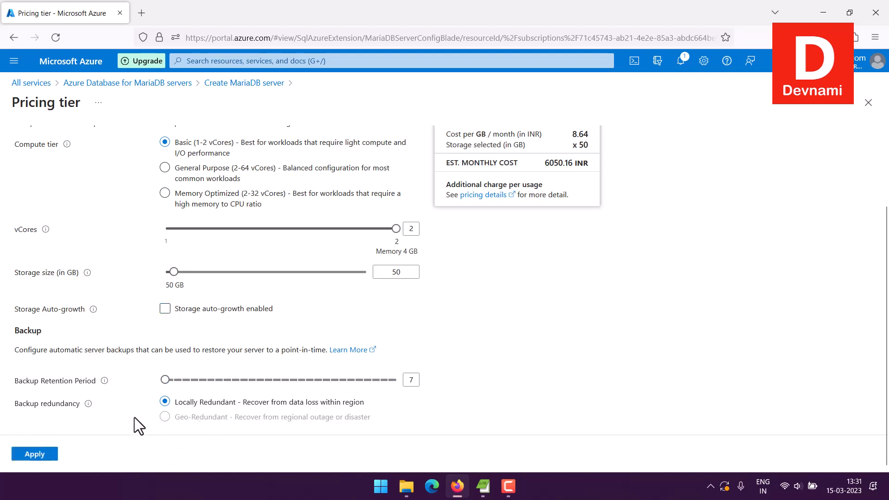
left_click(35, 453)
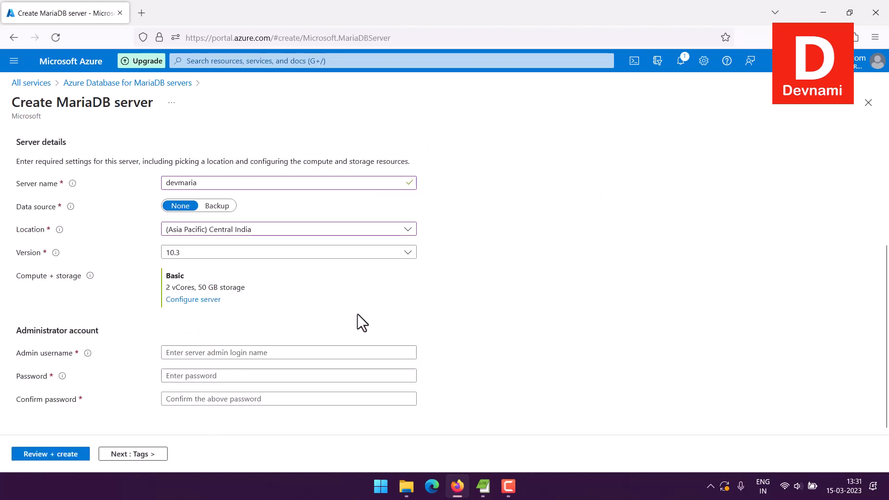
Step: Fill in the administrator account with the admin username, and enter and confirm the admin password
left_click(191, 353)
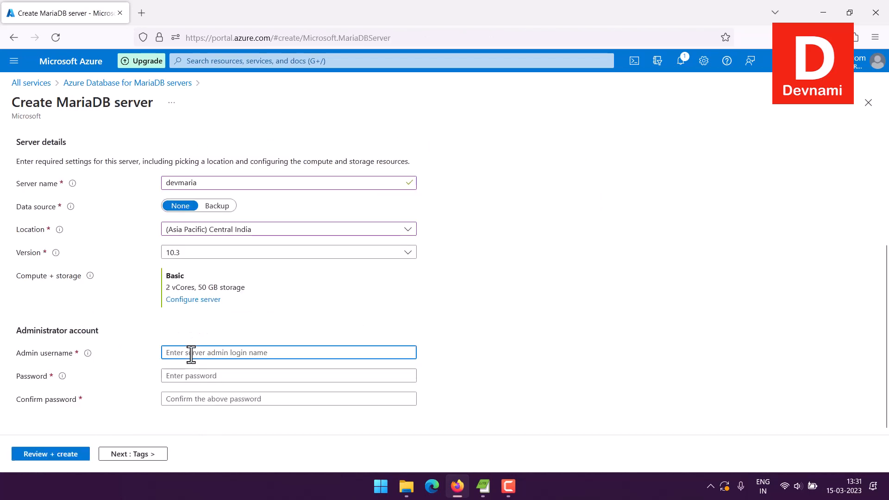
type("mahesh")
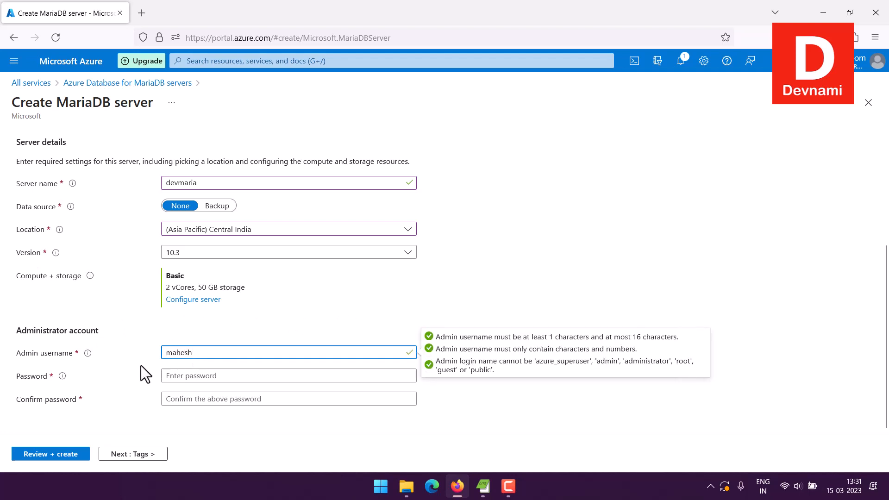
left_click(195, 378)
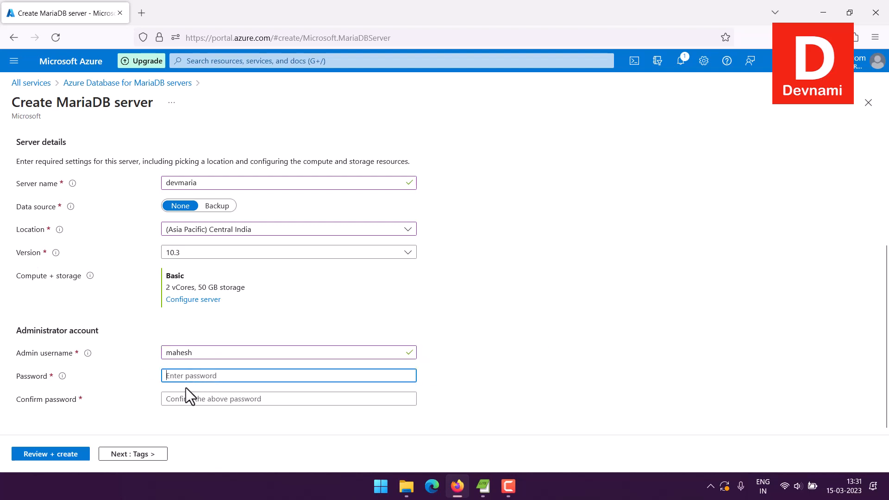
mouse_move(63, 377)
key("ctrl+v")
left_click(185, 398)
key("ctrl+v")
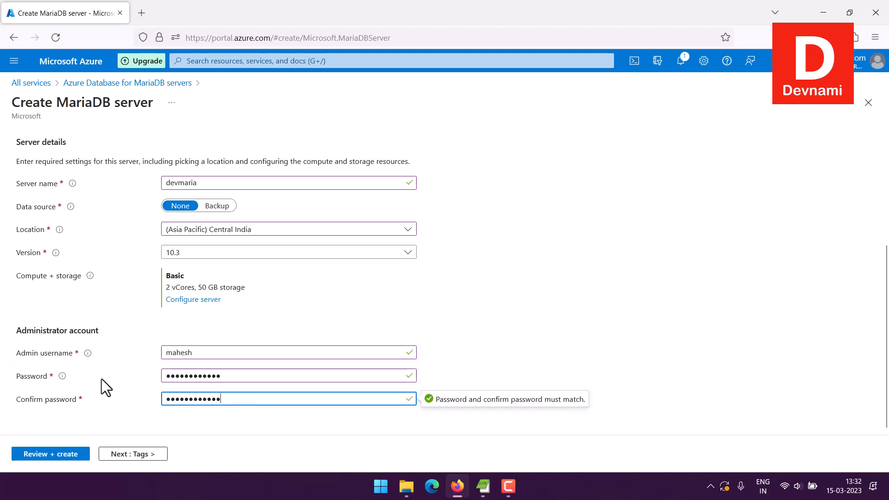
Step: Submit the server settings for validation and check the Basics summary before creation
left_click(59, 459)
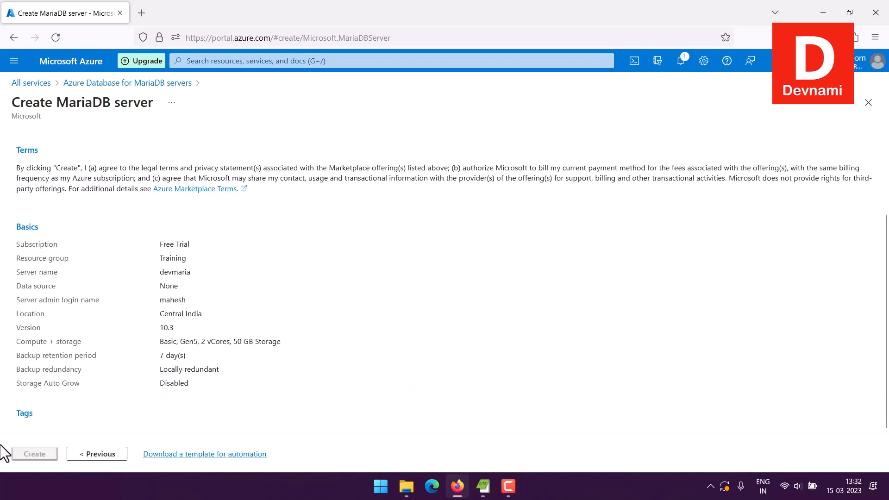
left_click_drag(17, 245, 173, 309)
left_click(191, 343)
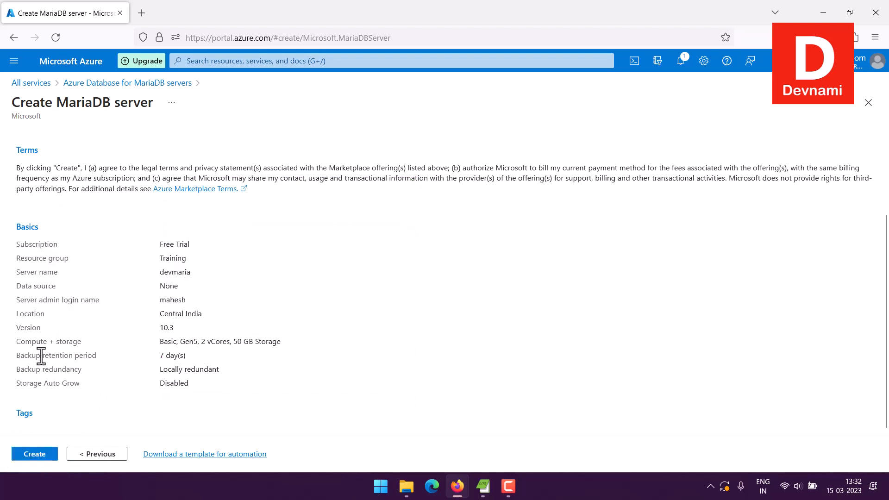
Step: Go over the Basics summary and create the devmaria MariaDB server
left_click_drag(18, 356, 26, 240)
double_click(186, 386)
left_click(26, 239)
left_click(35, 454)
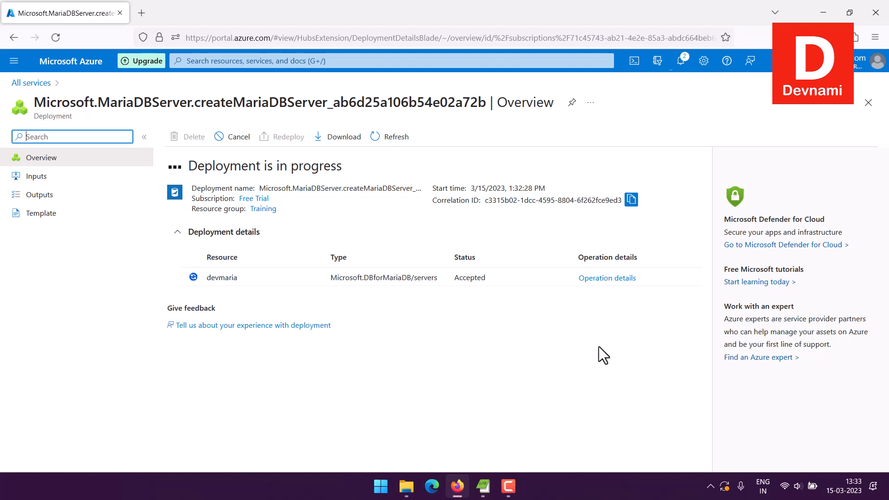
Step: Launch Azure Data Studio, checking the MariaDB deployment status in the Azure portal while it loads
left_click(388, 484)
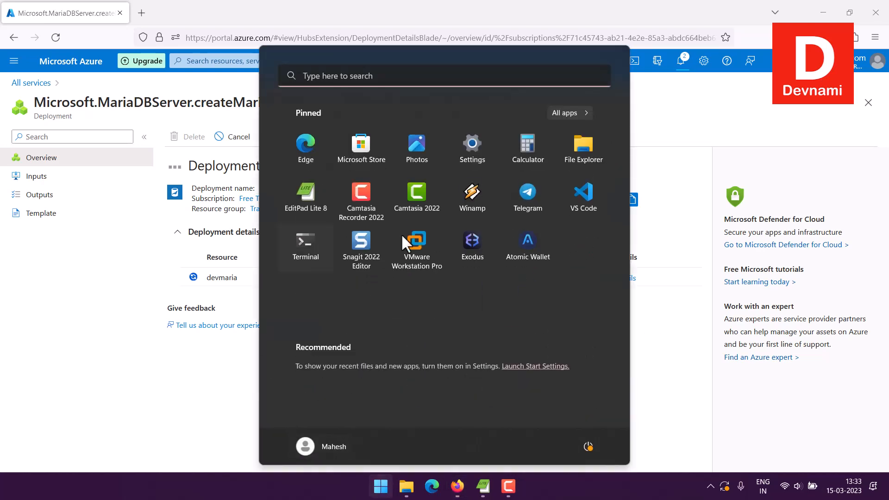
left_click(367, 77)
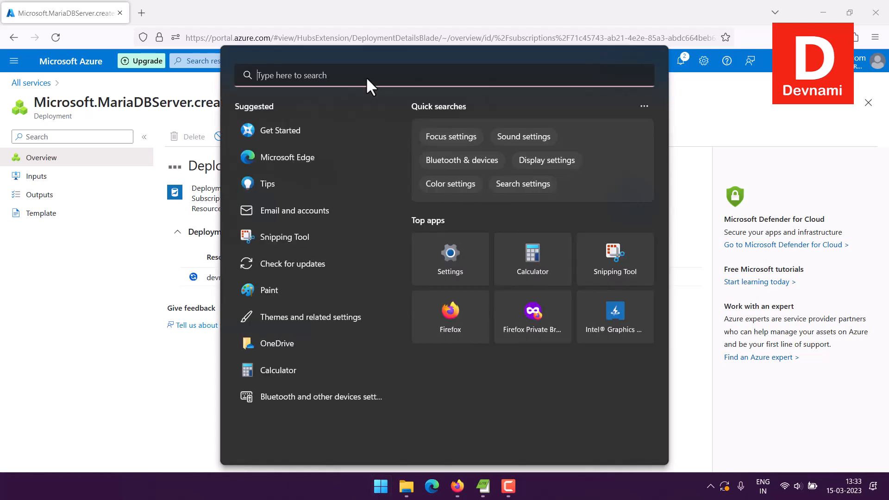
type("azure")
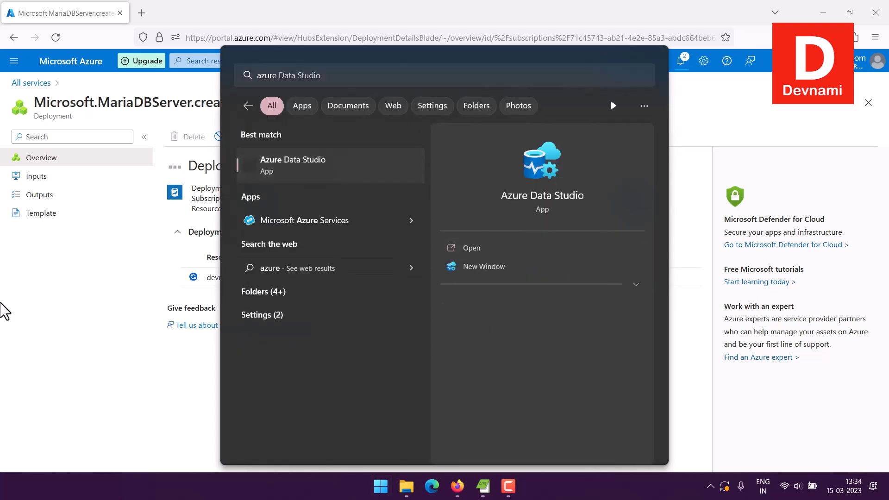
key("Return")
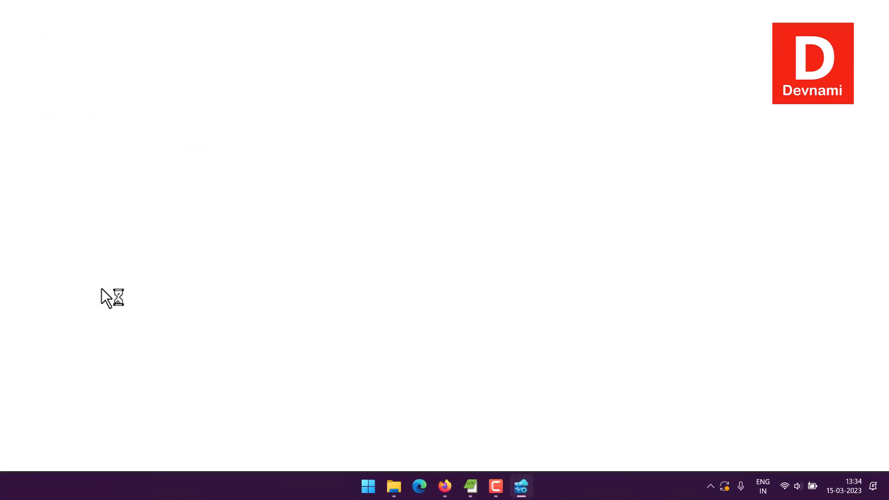
left_click(445, 485)
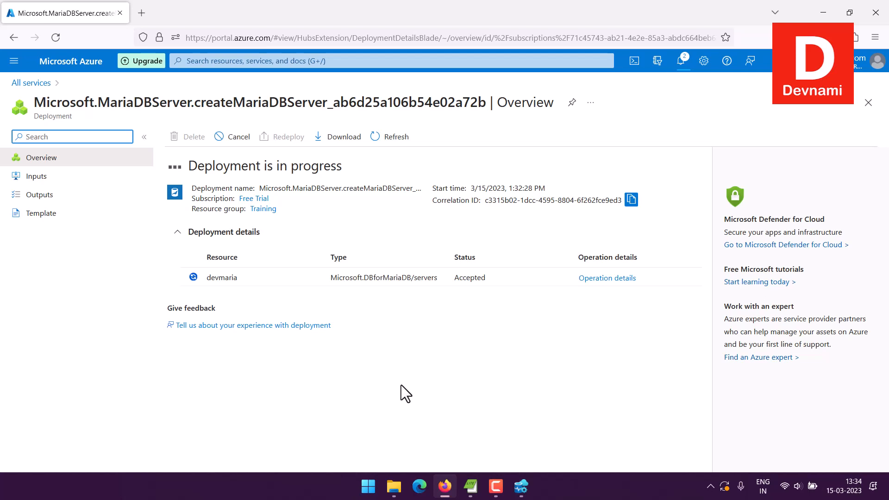
left_click(515, 485)
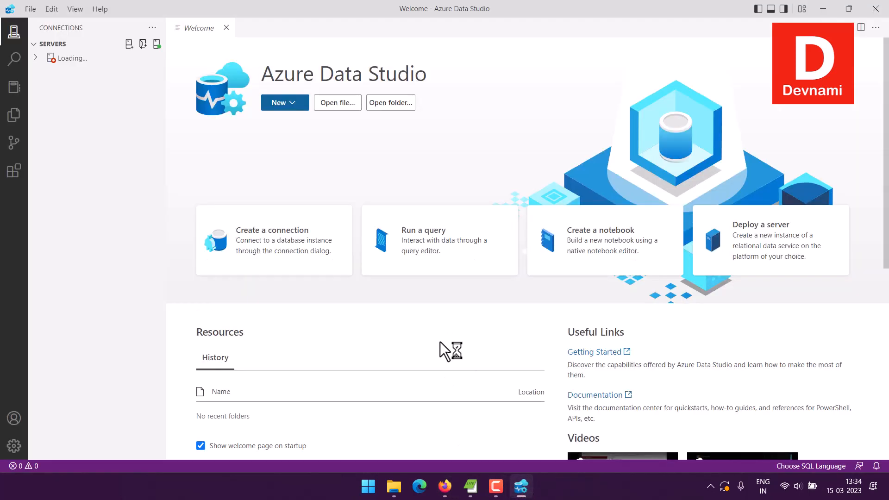
Step: Search the extension marketplace for mariadb and for mysql
left_click(15, 175)
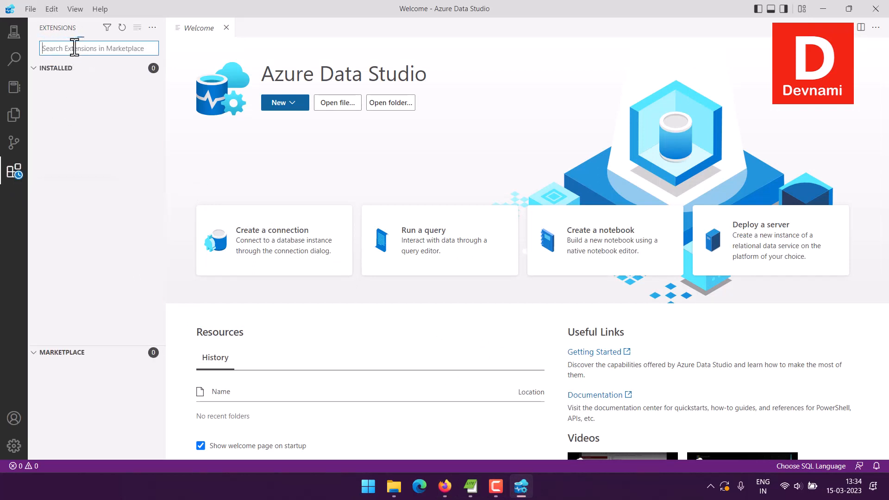
type("maria")
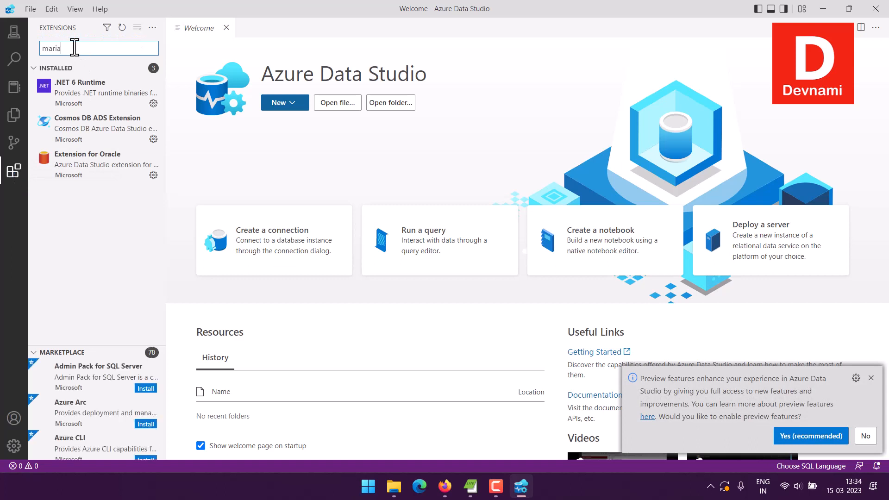
type("db")
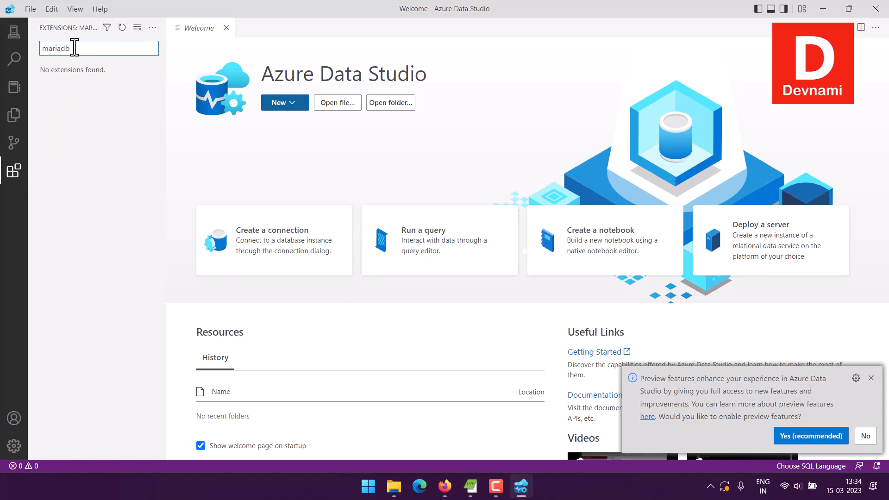
key("BackSpace")
key("BackSpace")
key("BackSpace")
key("BackSpace")
key("BackSpace")
key("BackSpace")
type("mysql")
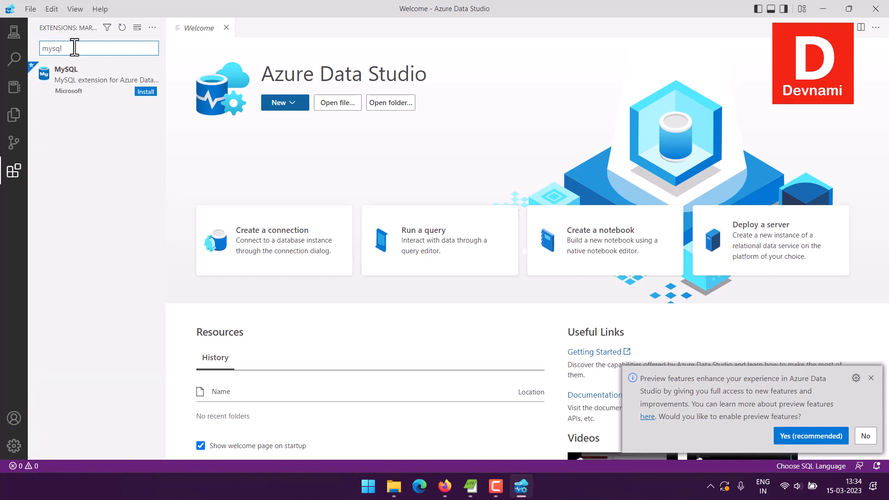
Step: Open the details of the MySQL extension and read its description heading
left_click(80, 88)
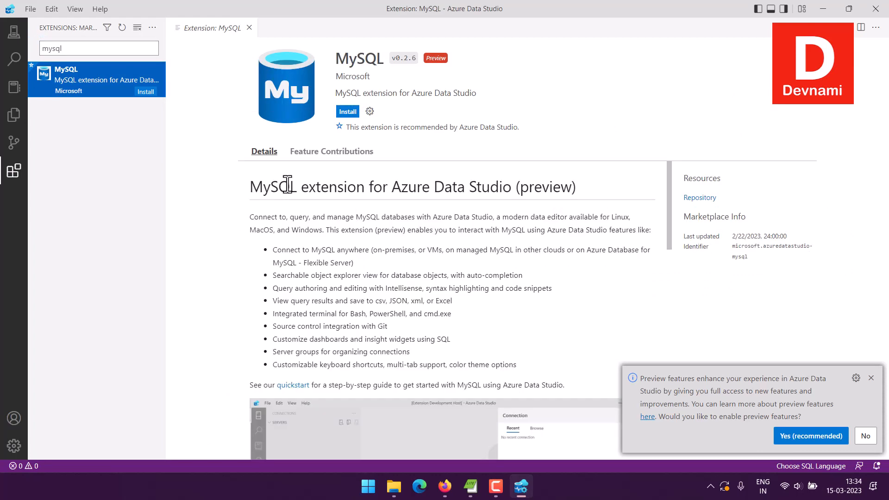
left_click(255, 184)
left_click_drag(256, 184, 593, 196)
left_click(600, 196)
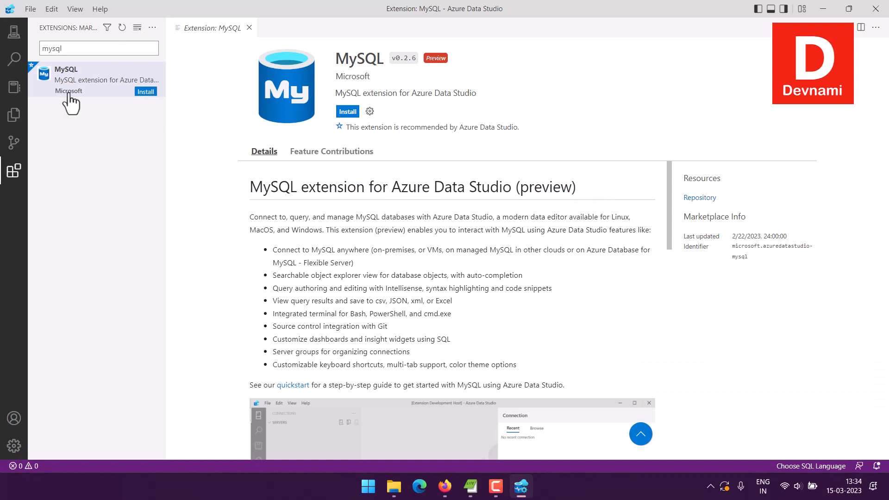
Step: Delete the saved Cosmos DB connection from the servers list
left_click(14, 32)
left_click(70, 61)
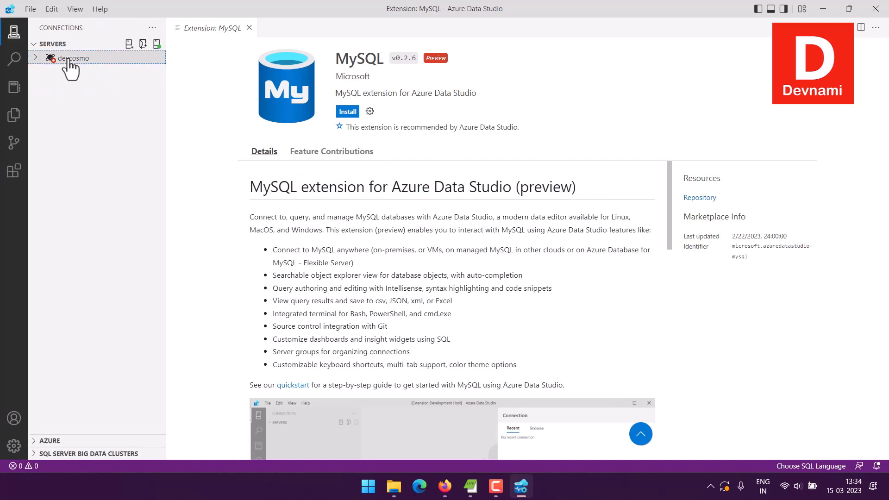
right_click(70, 59)
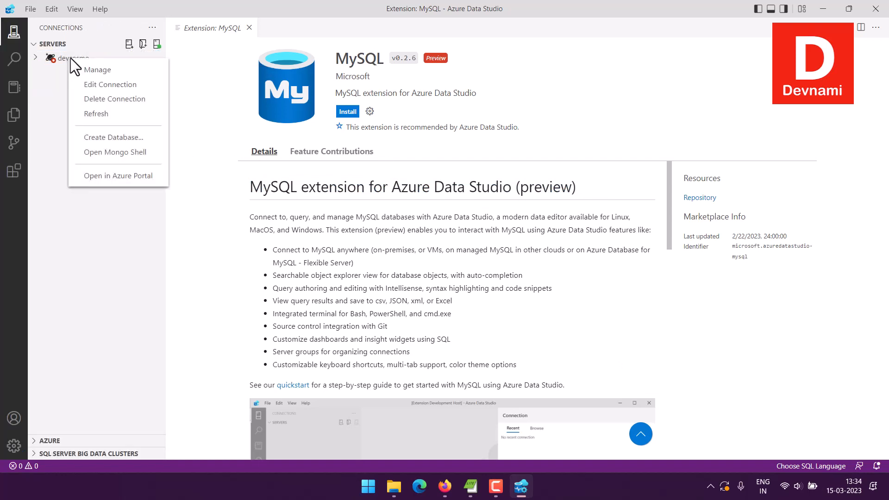
left_click(101, 99)
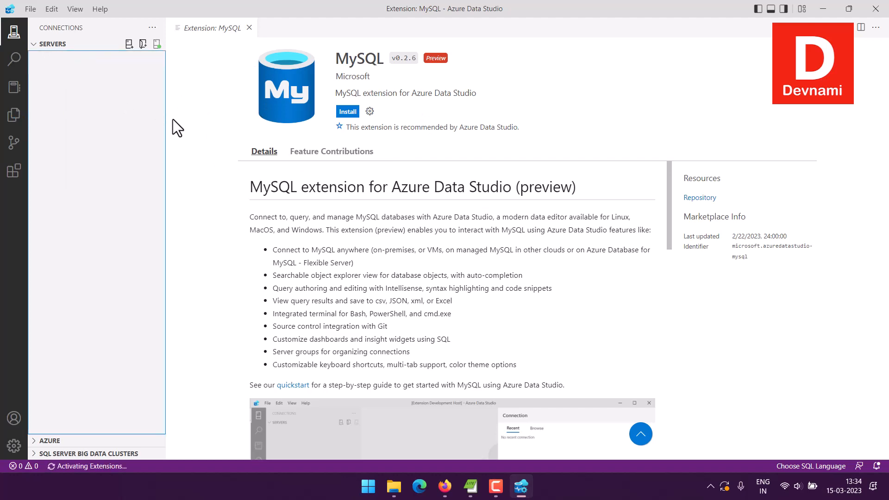
Step: Switch back to the Azure portal, check the deployment status and open the deployed devmaria resource
left_click(824, 8)
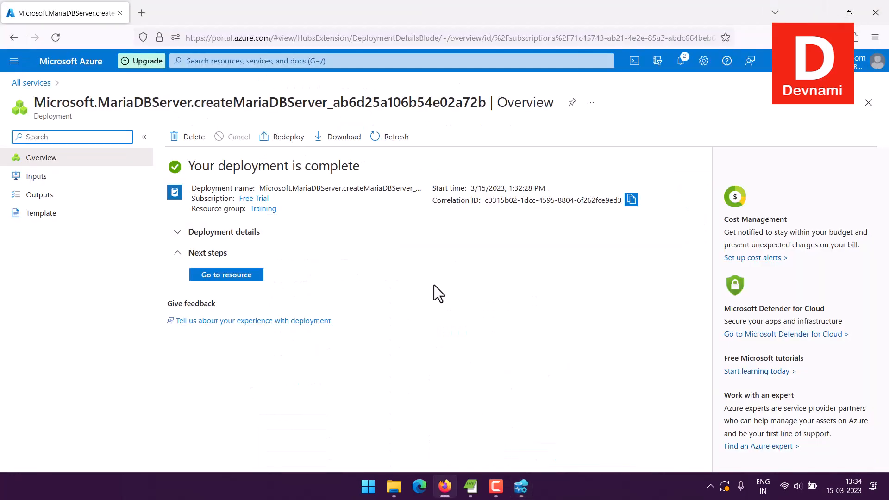
left_click_drag(191, 168, 338, 166)
left_click(365, 168)
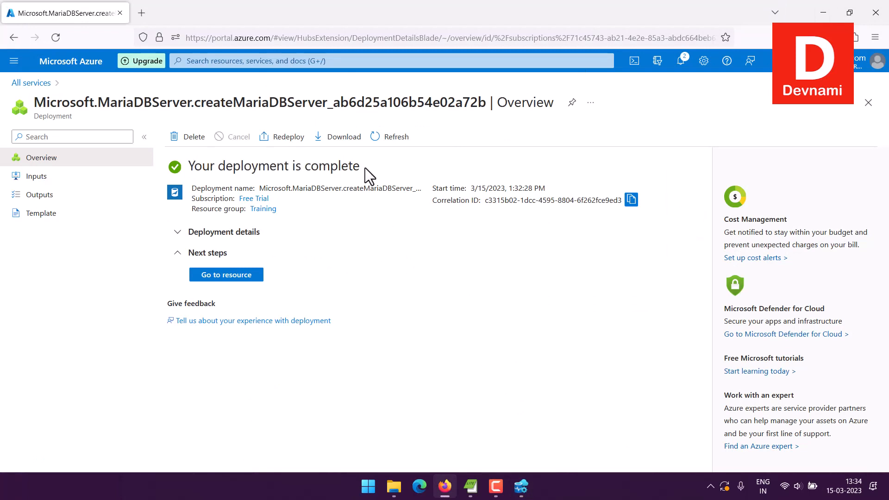
left_click(245, 276)
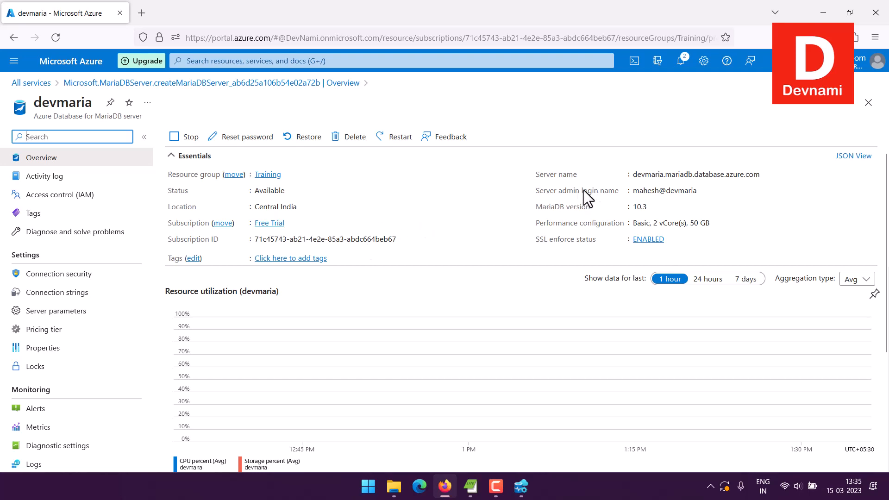
Step: Review the devmaria overview, including the server admin login name, resource utilization chart and available features
left_click_drag(634, 193, 684, 193)
left_click(683, 194)
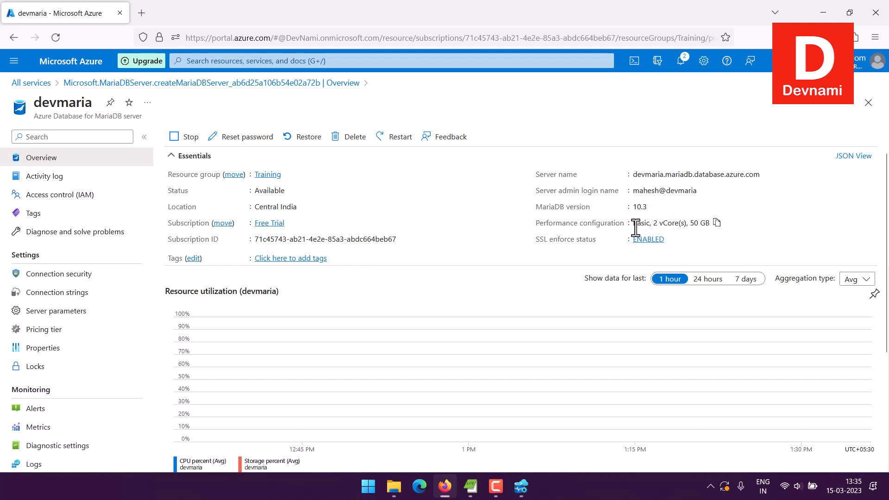
scroll(516, 251, "down", 3)
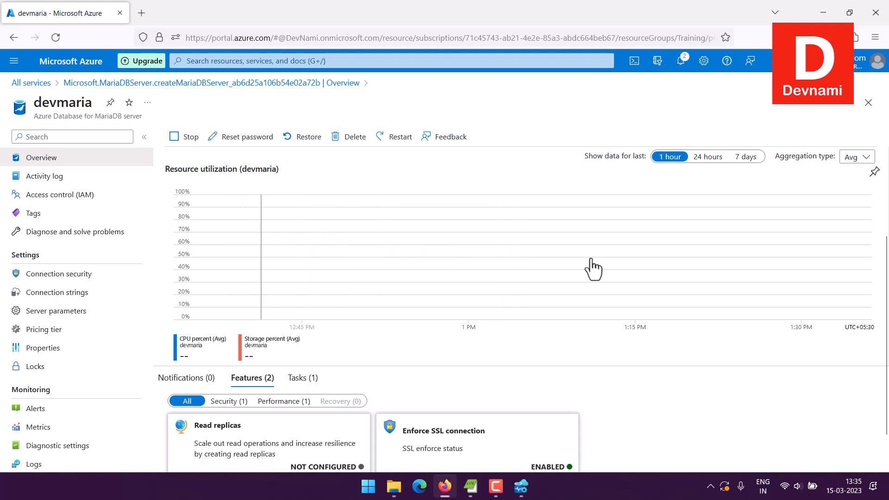
scroll(888, 348, "down", 2)
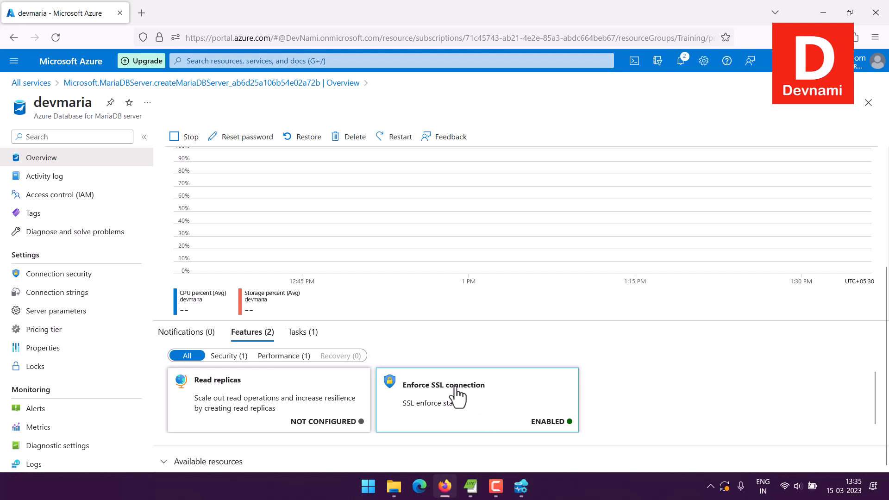
Step: In devmaria's connection security, allow access to Azure services and add a firewall rule for the current client IP address
left_click(45, 275)
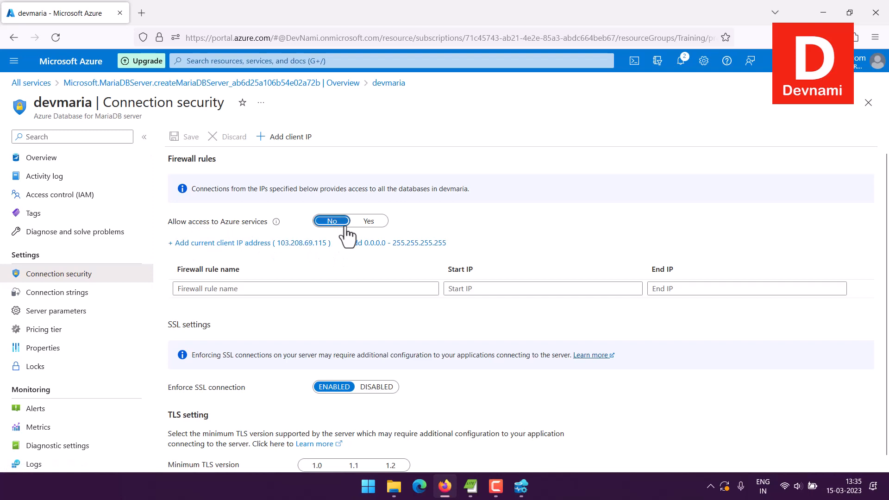
left_click(370, 223)
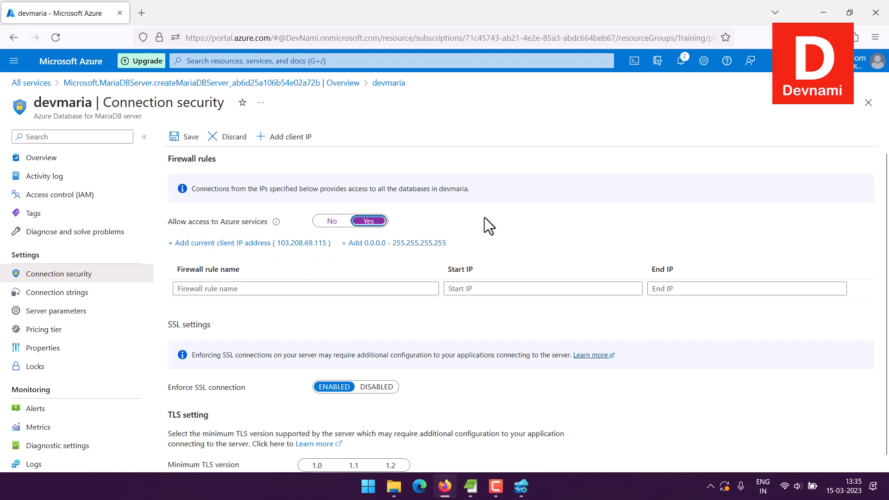
left_click(247, 244)
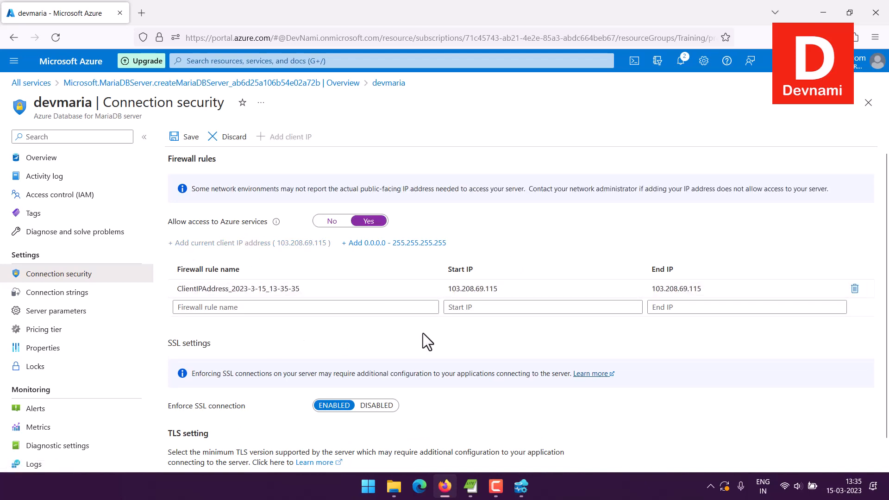
scroll(431, 338, "down", 1)
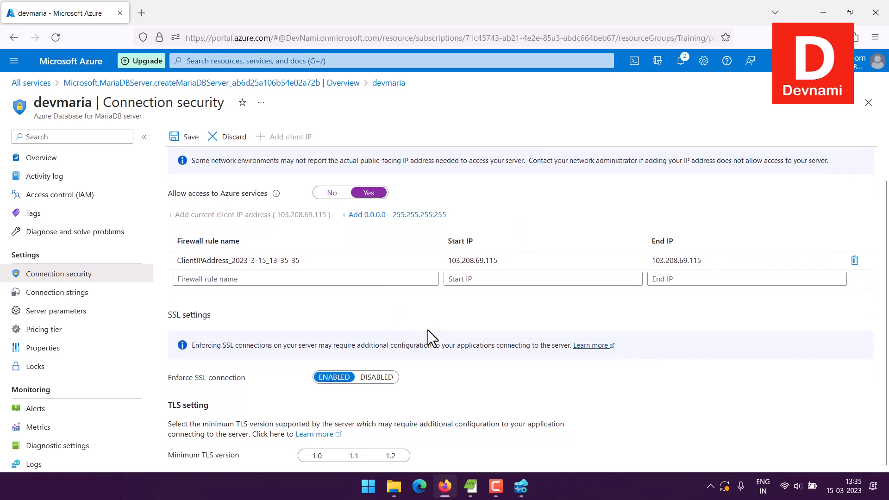
scroll(428, 329, "up", 1)
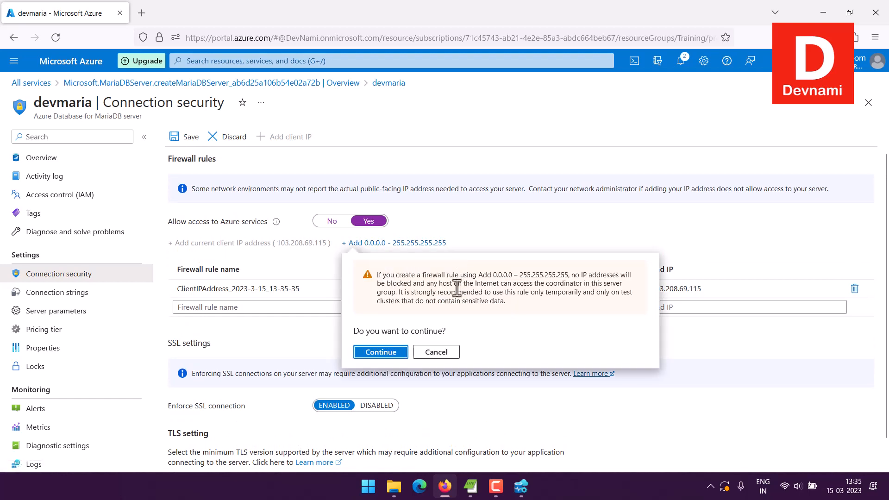
Step: Read the warning about creating a firewall rule for 0.0.0.0 - 255.255.255.255
left_click_drag(417, 275, 509, 307)
left_click(509, 307)
left_click_drag(423, 277, 531, 308)
left_click(530, 307)
left_click_drag(574, 278, 632, 307)
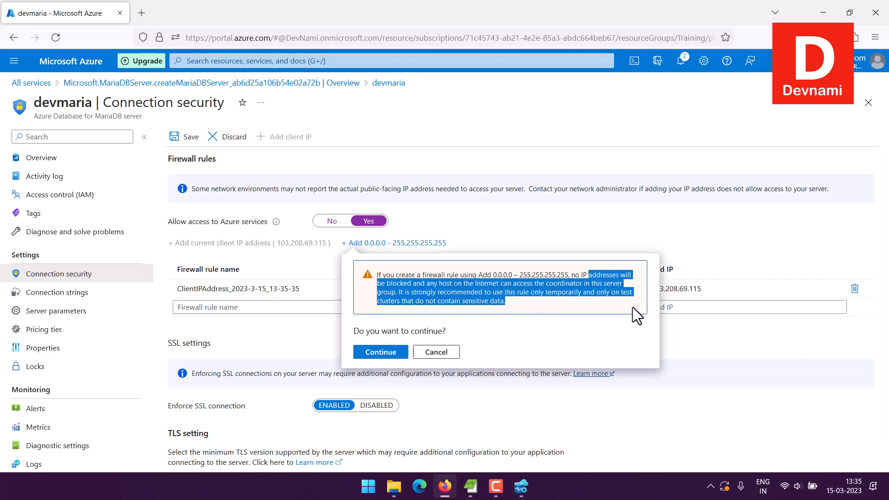
left_click(633, 308)
left_click_drag(414, 288, 620, 302)
left_click(567, 299)
left_click(627, 312)
left_click(620, 302)
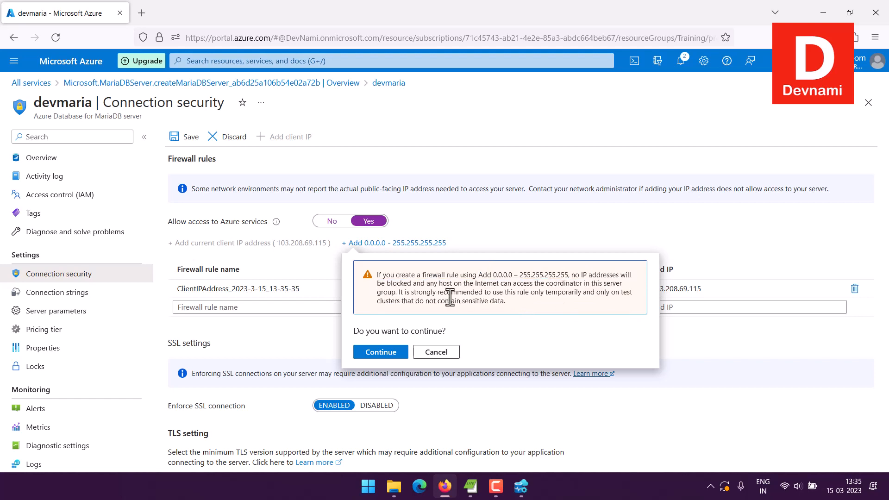
left_click_drag(402, 300, 582, 301)
left_click(517, 302)
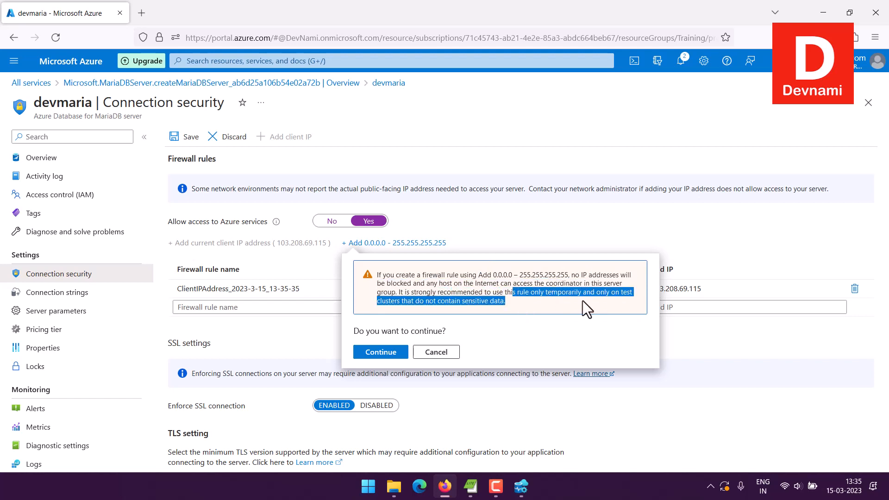
left_click(583, 300)
left_click_drag(413, 302, 524, 307)
left_click(422, 272)
left_click(524, 306)
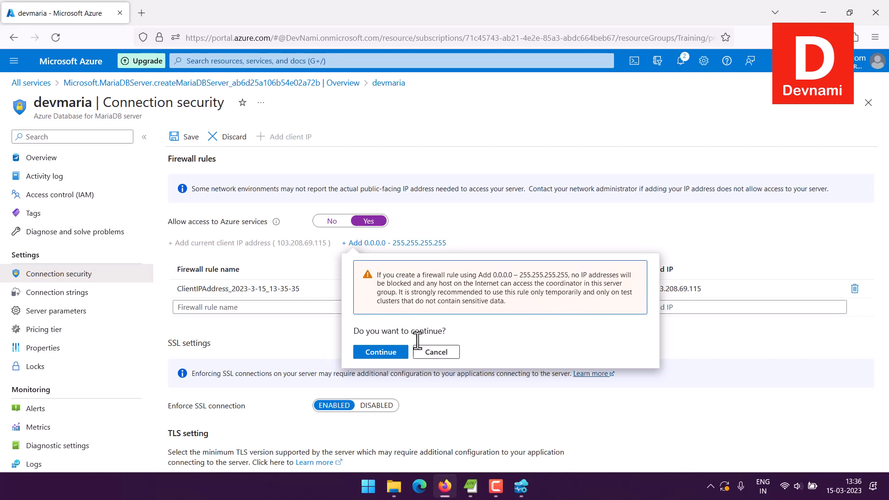
Step: Add the firewall rule covering 0.0.0.0 - 255.255.255.255 and save the connection security settings
left_click(381, 352)
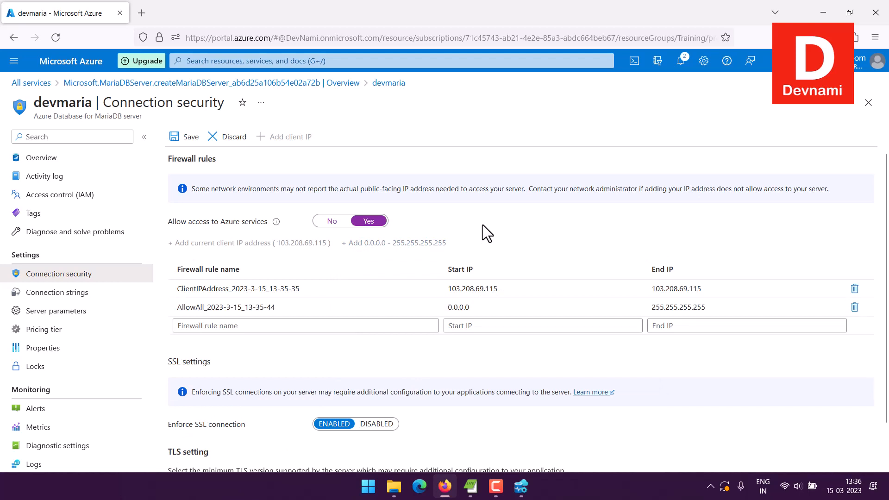
left_click(186, 136)
left_click(496, 487)
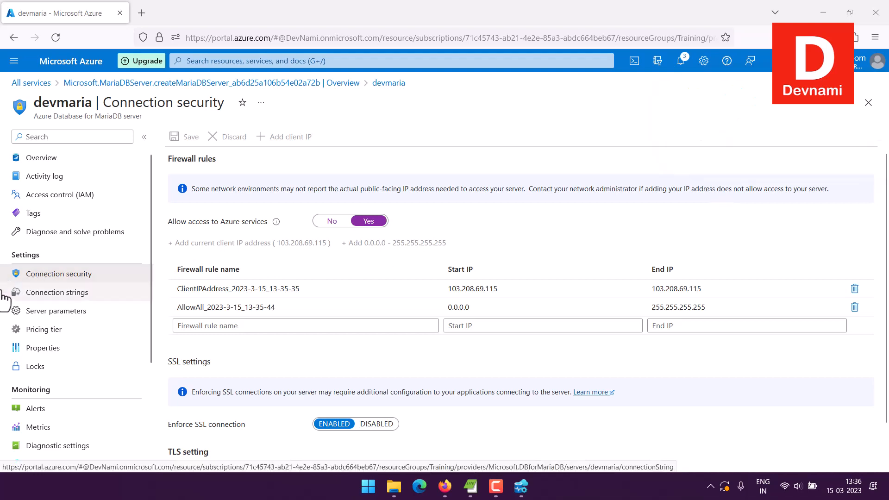
Step: View devmaria's connection strings for ADO.NET, JDBC, Node.js, PHP, Python, Ruby and Web App
left_click(5, 295)
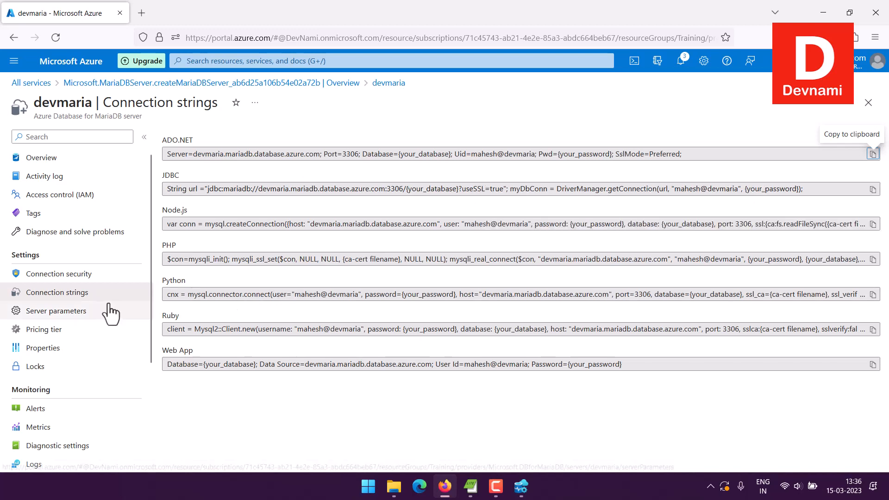
scroll(112, 310, "down", 3)
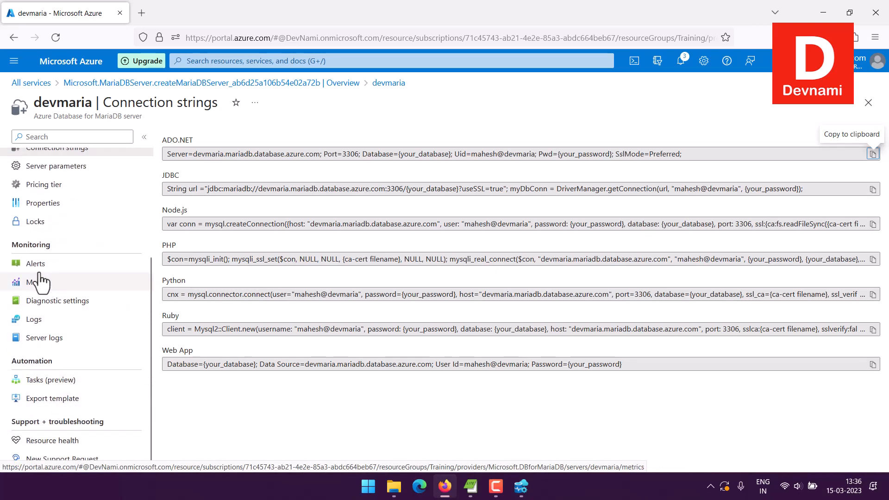
Step: Look through devmaria's server parameters and properties, and return to the server's overview
scroll(99, 315, "up", 1)
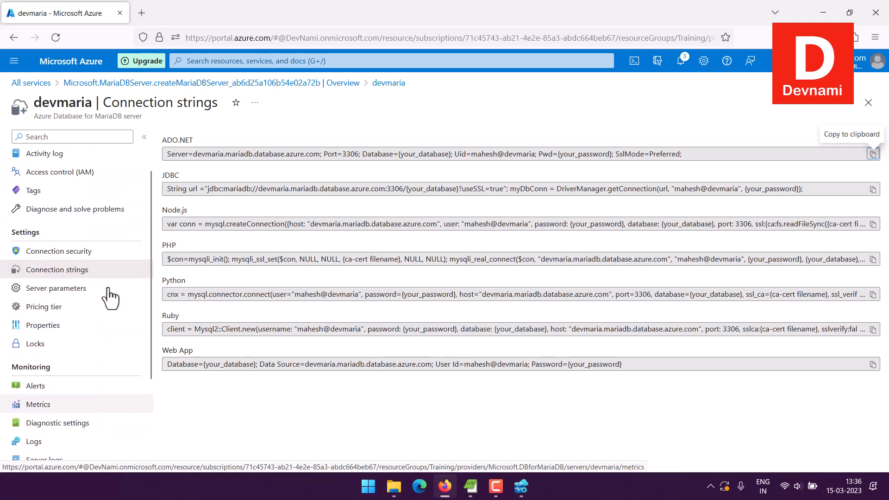
scroll(110, 297, "down", 1)
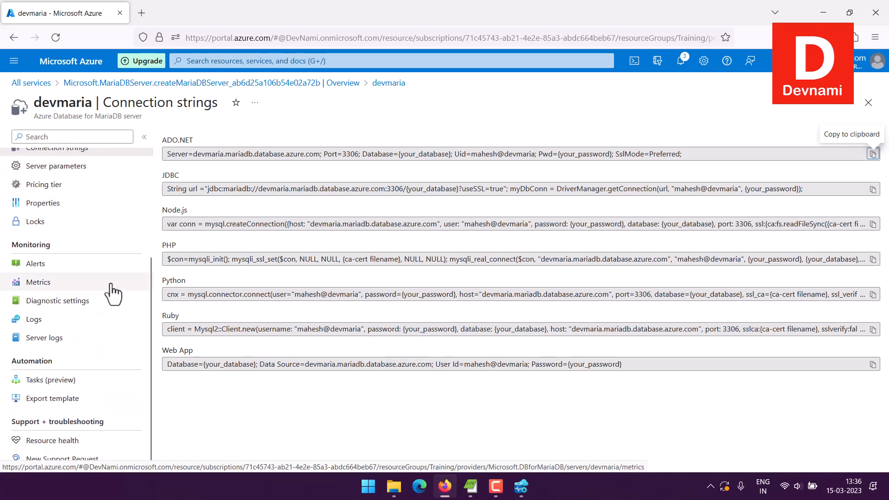
scroll(113, 293, "up", 3)
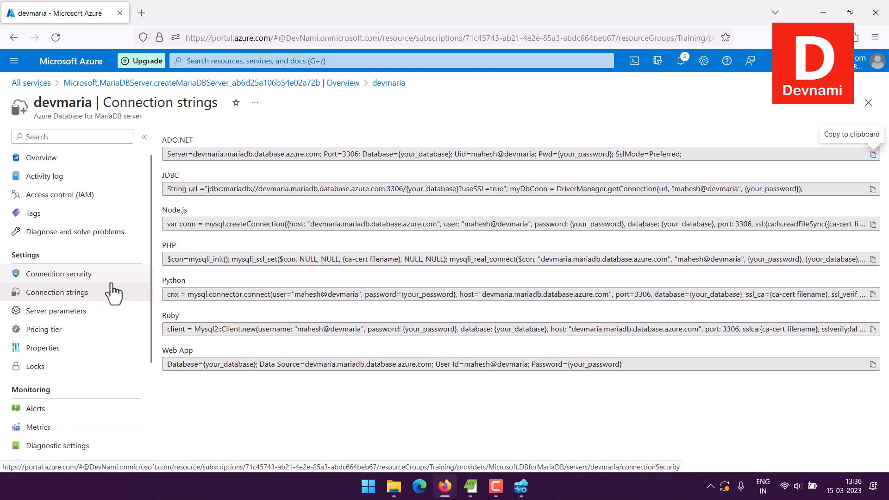
left_click(28, 311)
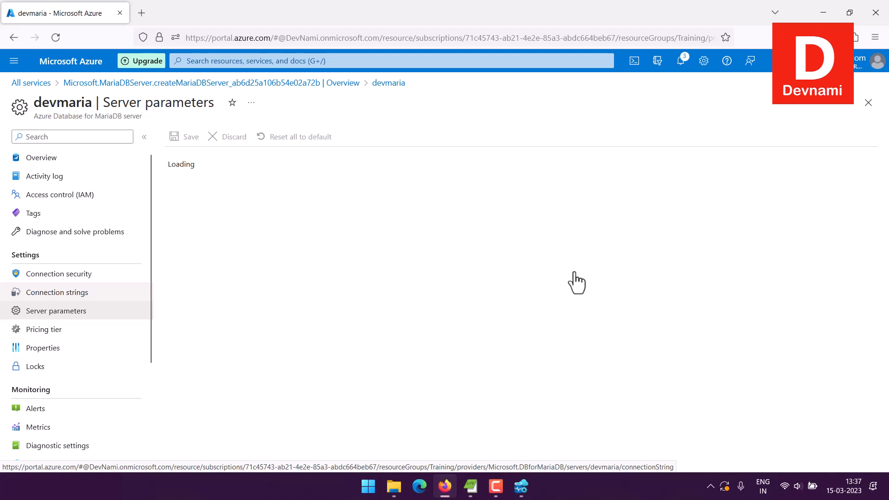
left_click(54, 160)
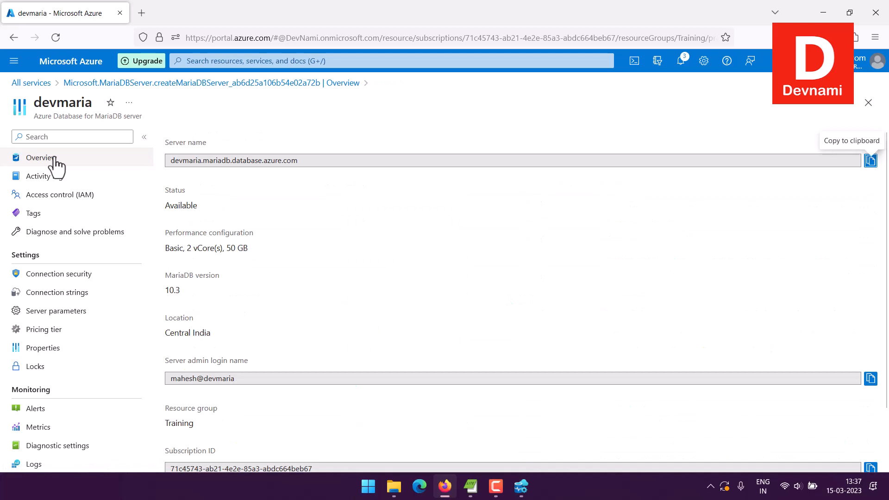
left_click(55, 160)
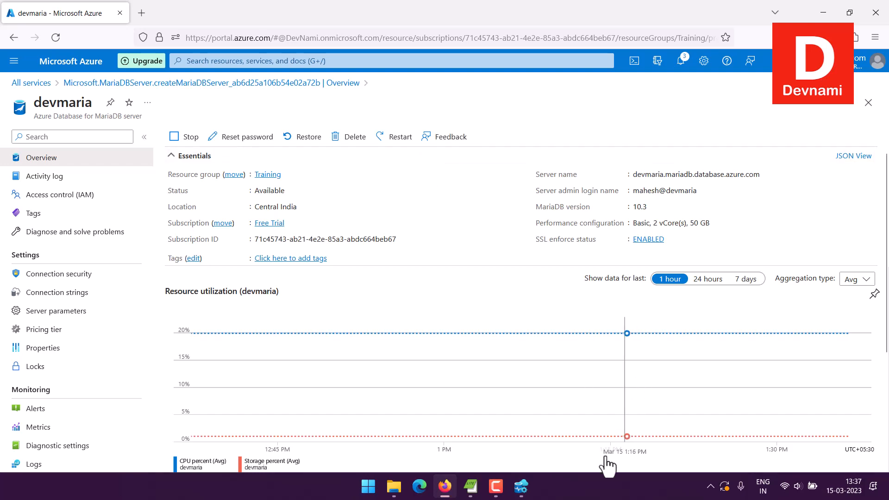
Step: Switch to Azure Data Studio, and from there search Windows for dbeaver and launch the DBeaver app
left_click(522, 487)
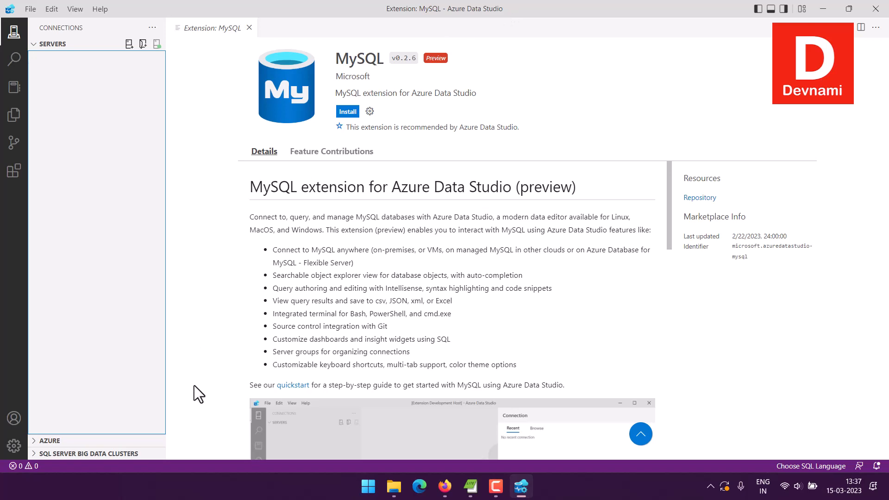
left_click(367, 486)
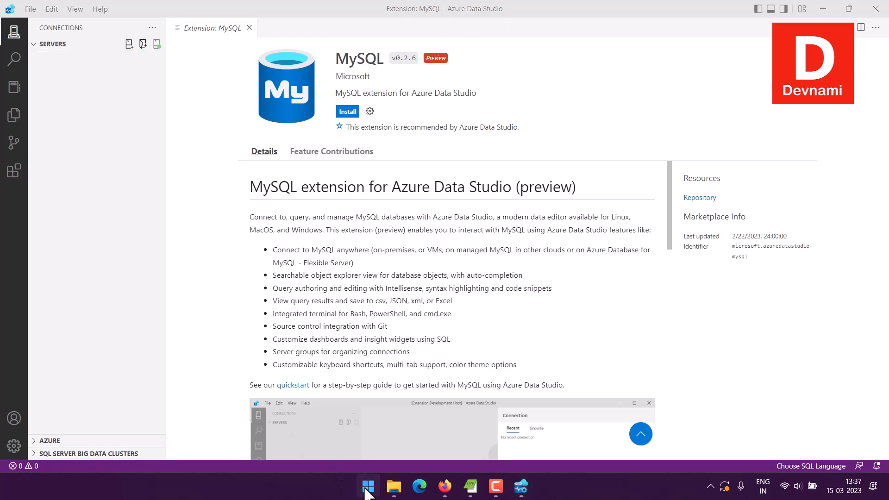
left_click(355, 84)
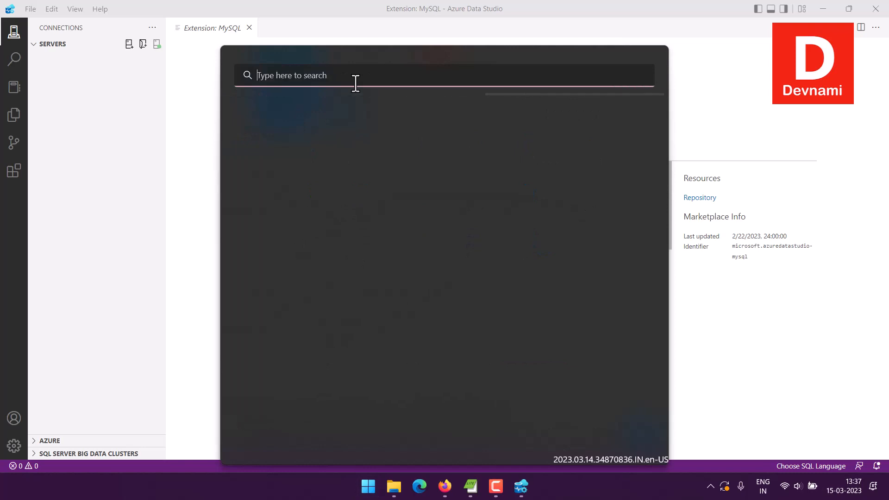
type("eamil")
key("BackSpace")
key("BackSpace")
key("BackSpace")
key("BackSpace")
key("BackSpace")
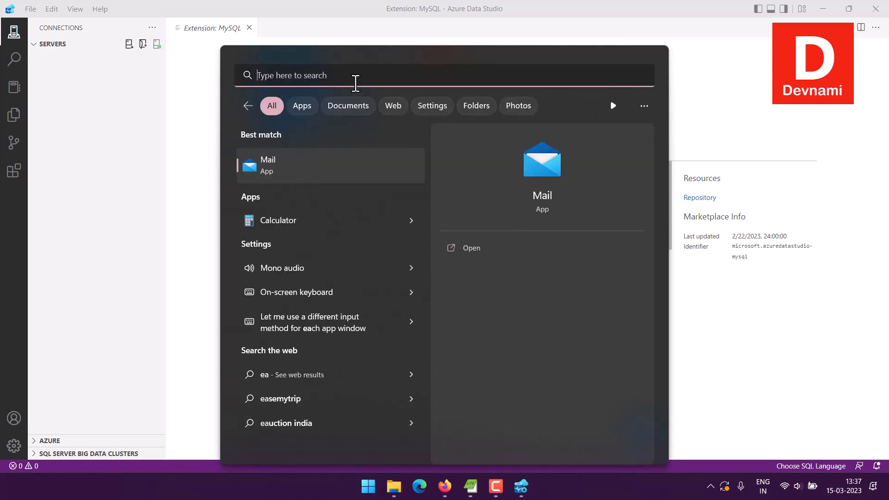
type("dbeaver")
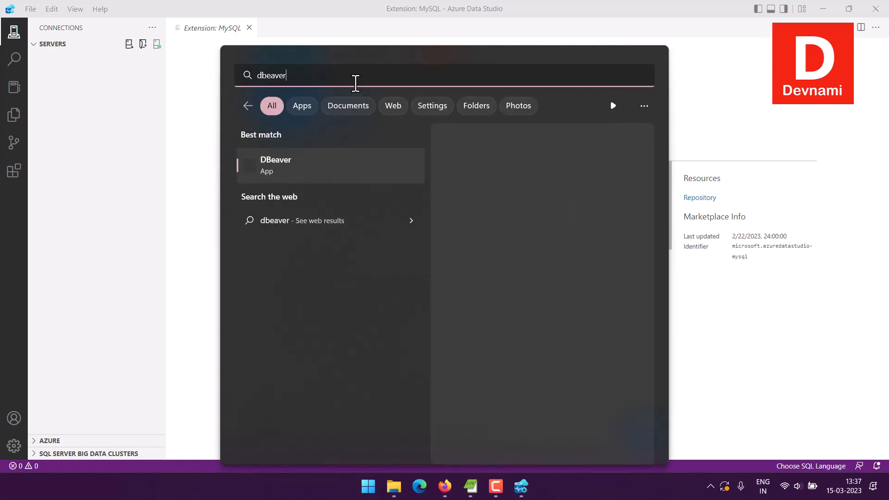
left_click(488, 249)
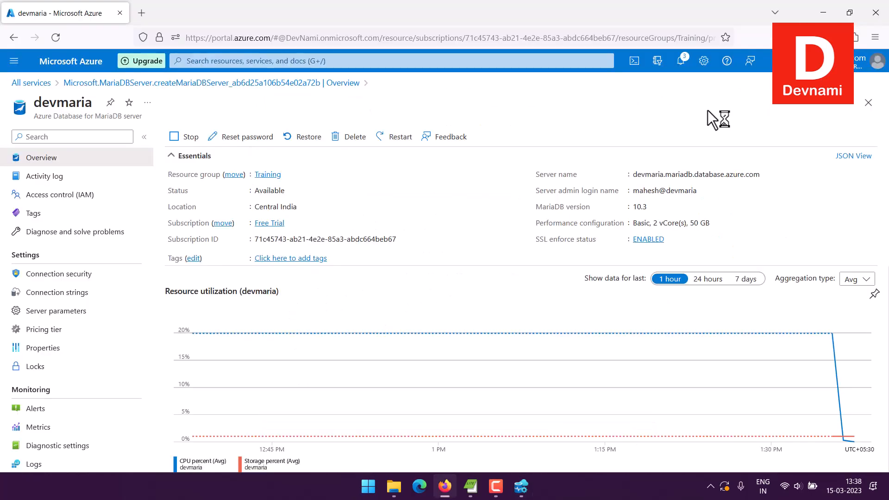
Step: In the Azure portal, examine devmaria's resource utilization chart and the features listed in the server overview
scroll(841, 321, "down", 2)
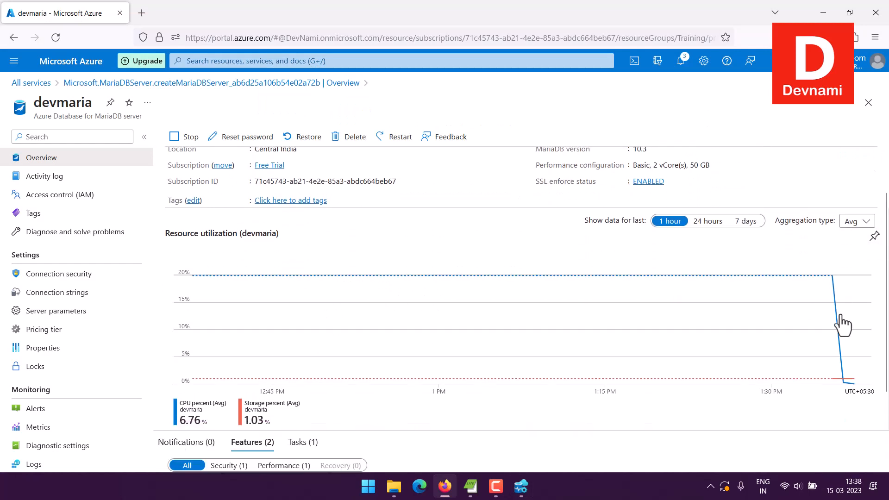
mouse_move(833, 277)
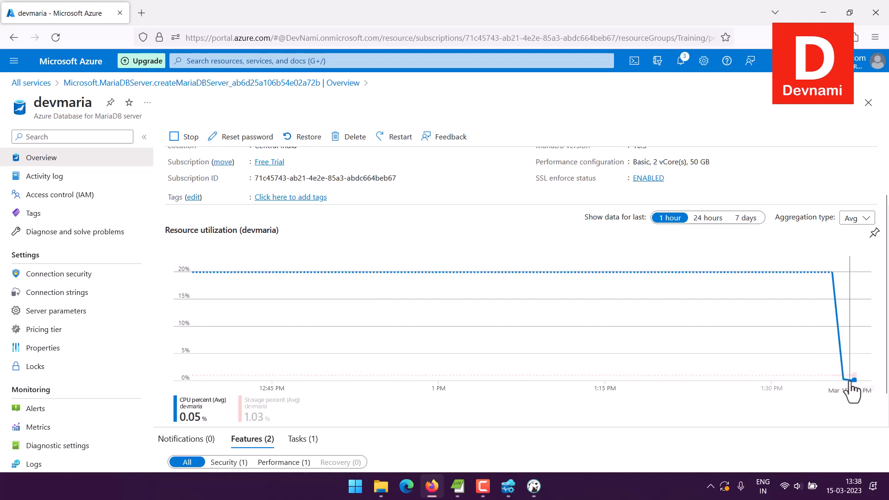
scroll(720, 369, "down", 3)
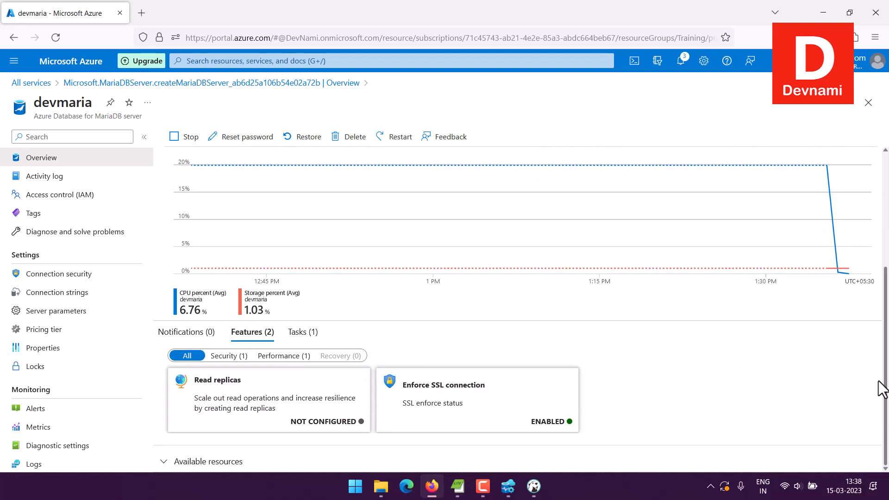
scroll(886, 388, "up", 3)
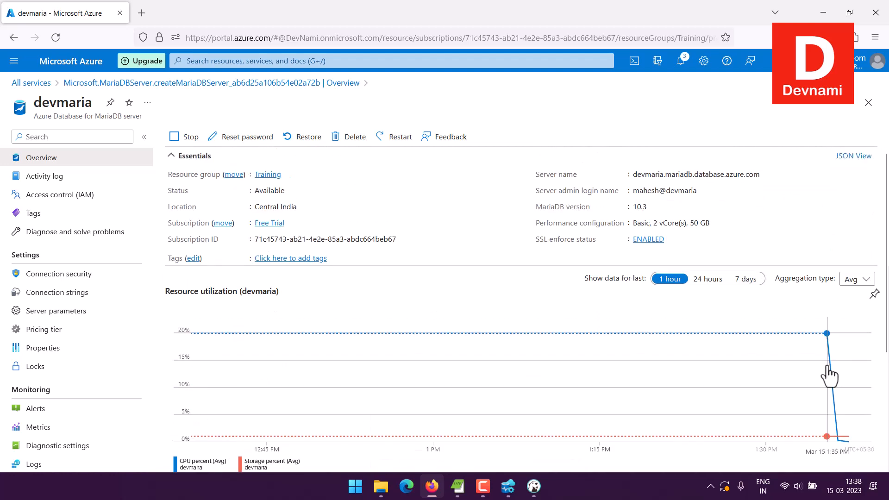